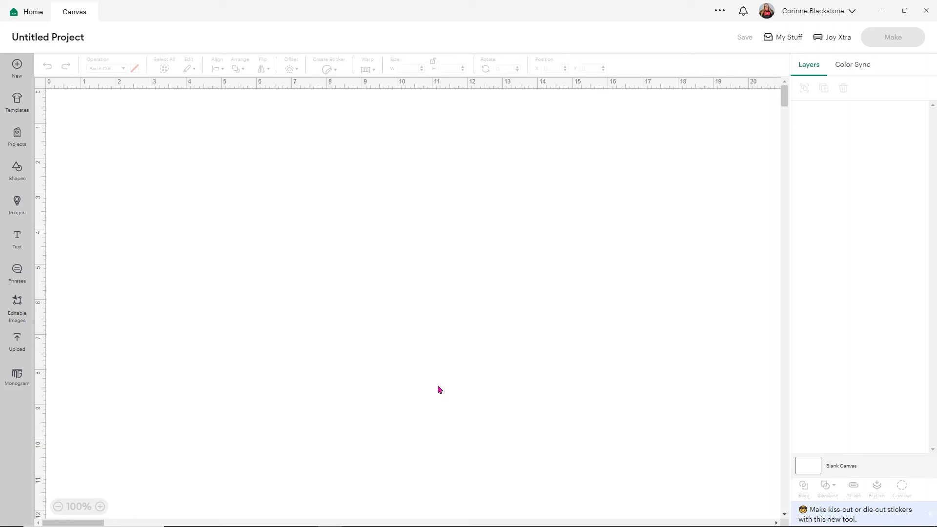
Add the text "DOG MOM" and move it toward the middle of the canvas.
left_click(17, 240)
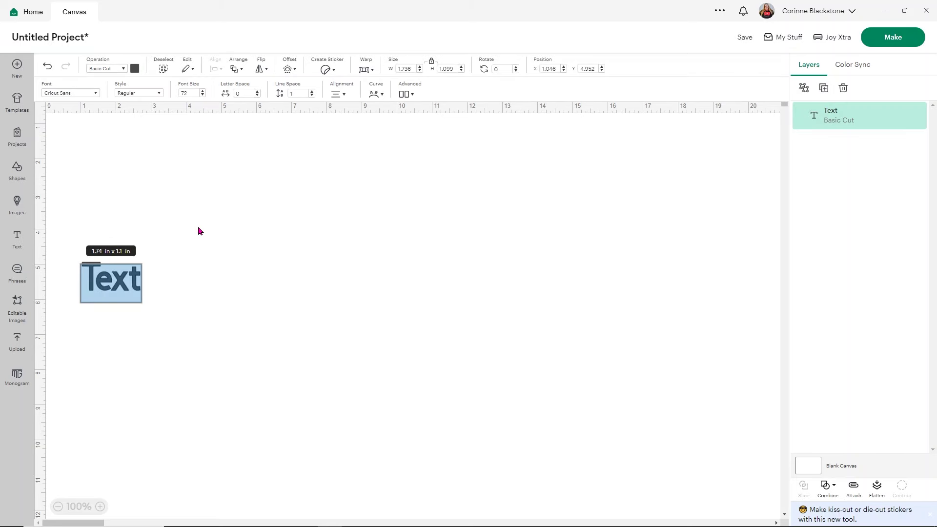
type("DOG MOM")
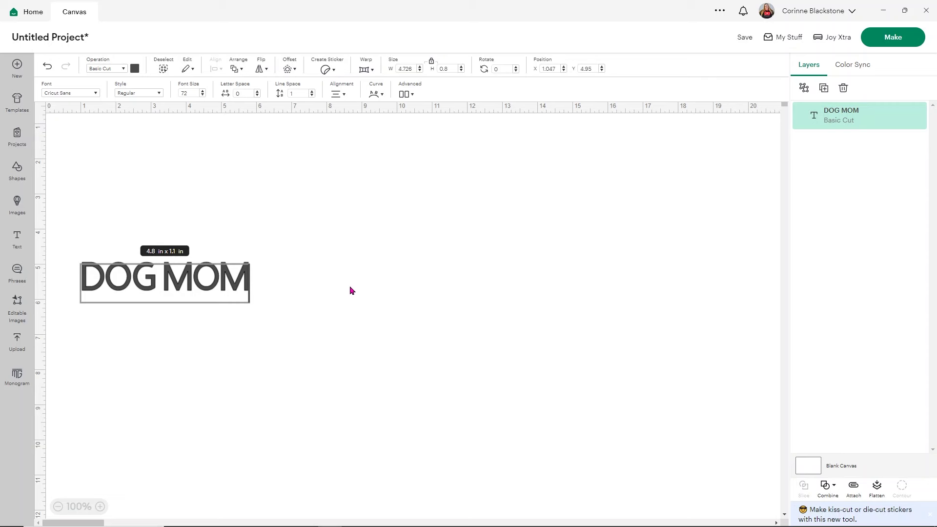
left_click(295, 304)
left_click_drag(233, 290, 428, 274)
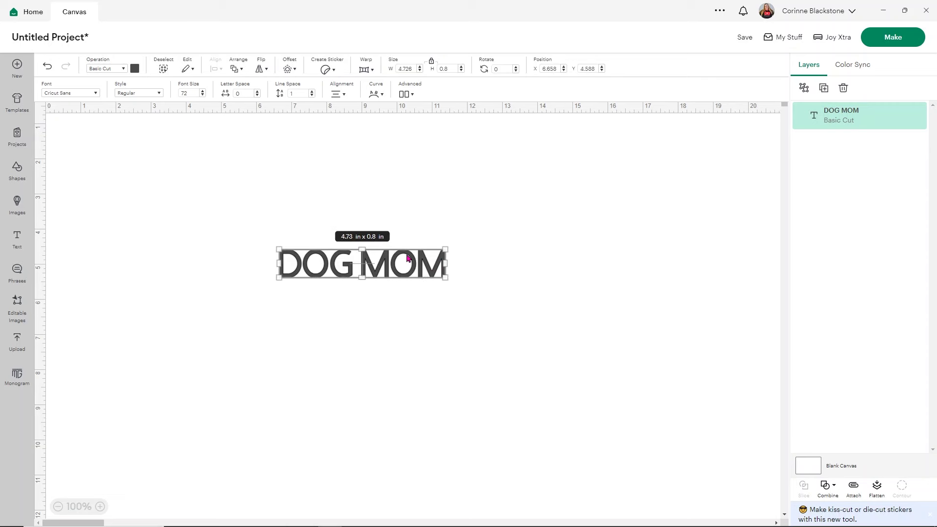
Change the DOG MOM text's font to the system font Cooper Black.
left_click(83, 94)
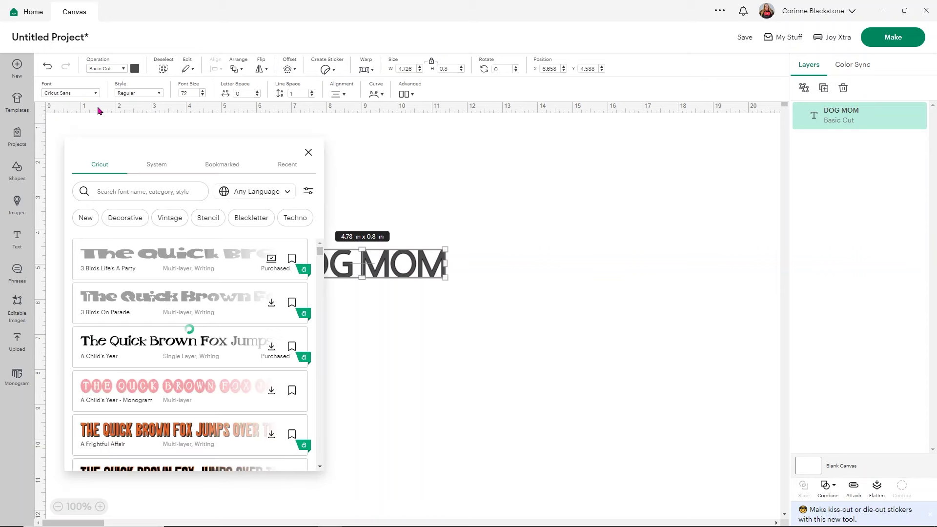
left_click(161, 166)
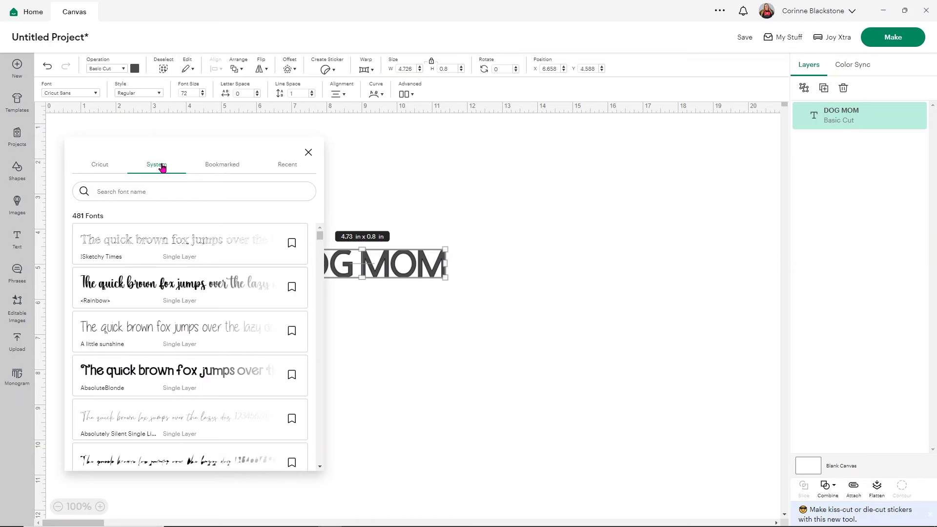
left_click(160, 188)
type("cooper")
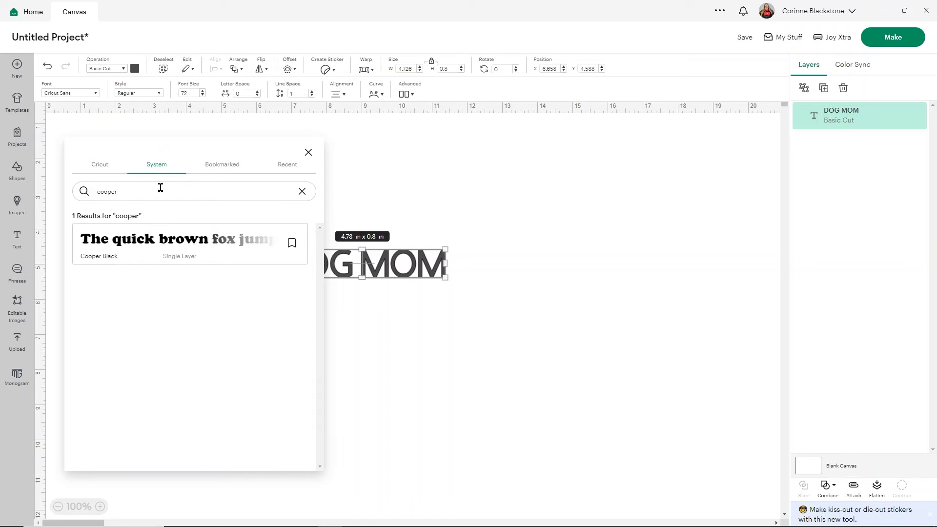
left_click(172, 243)
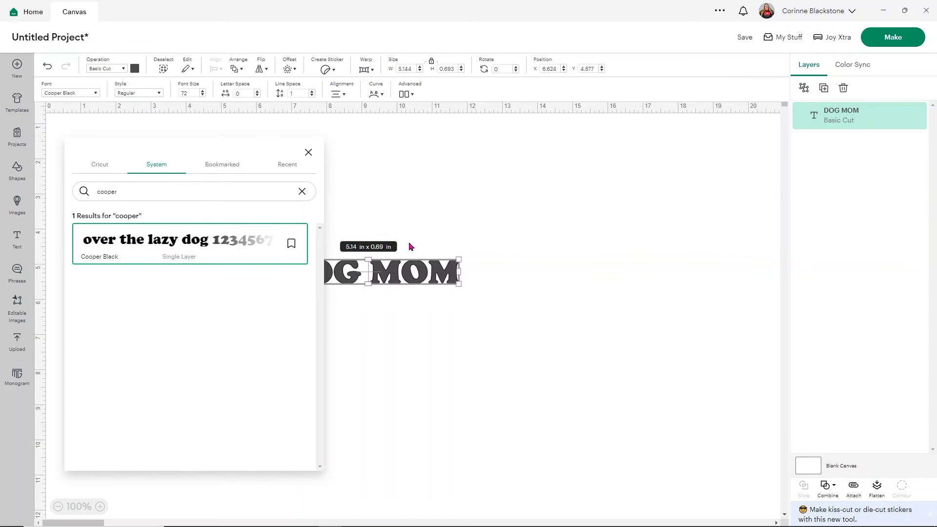
Extend the text with two more lines reading "DOG MOM" below the first.
left_click(425, 269)
double_click(460, 272)
key("Return")
type("DOG MOM")
key("Return")
type("DOG MOM")
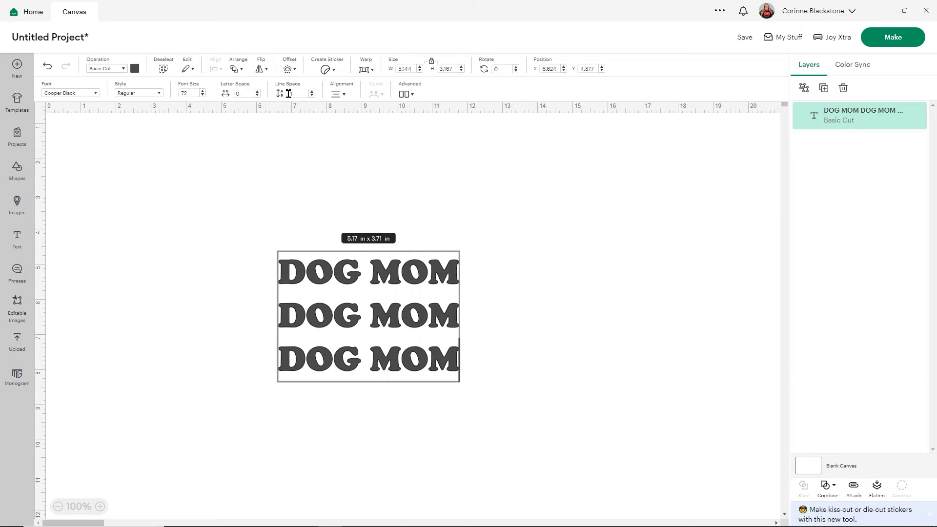
Reduce the line spacing of the three-line DOG MOM text to -1.
left_click(312, 96)
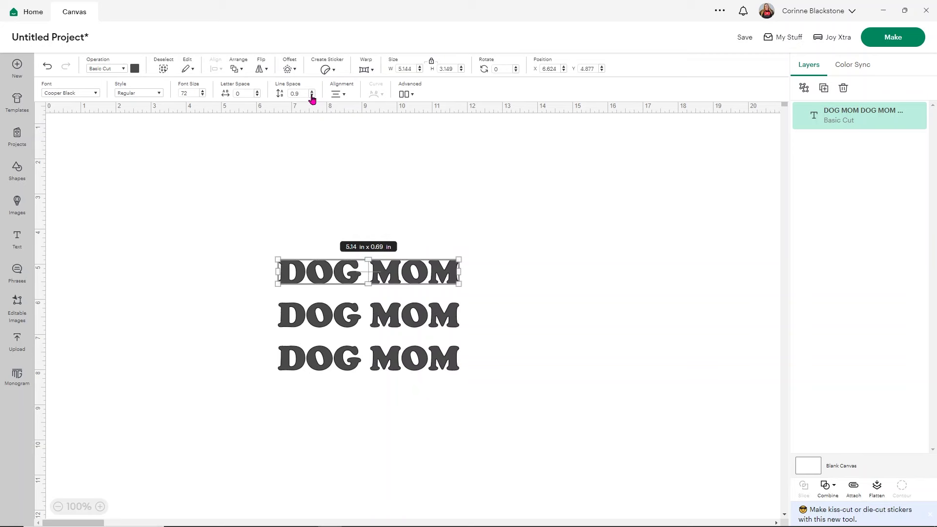
left_click(312, 96)
left_click(312, 96)
left_click(312, 96)
left_click(312, 96)
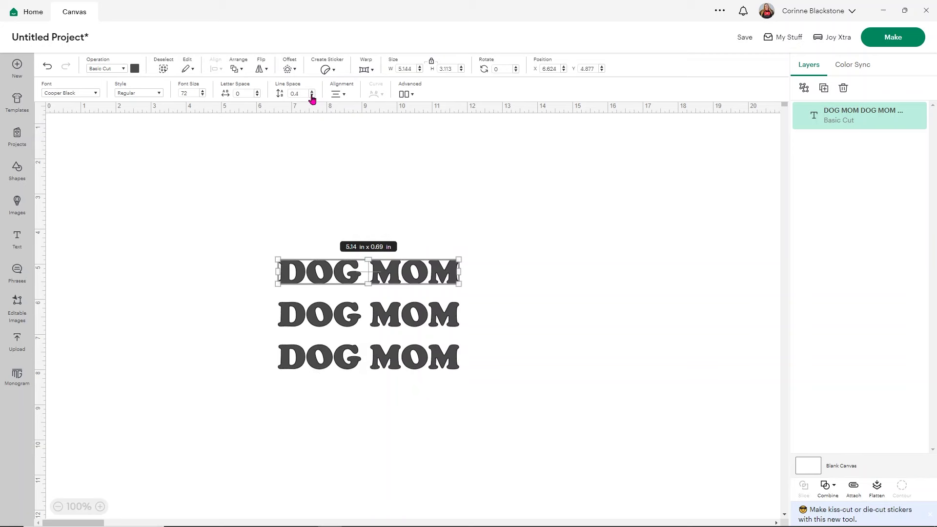
left_click(312, 96)
left_click(312, 96)
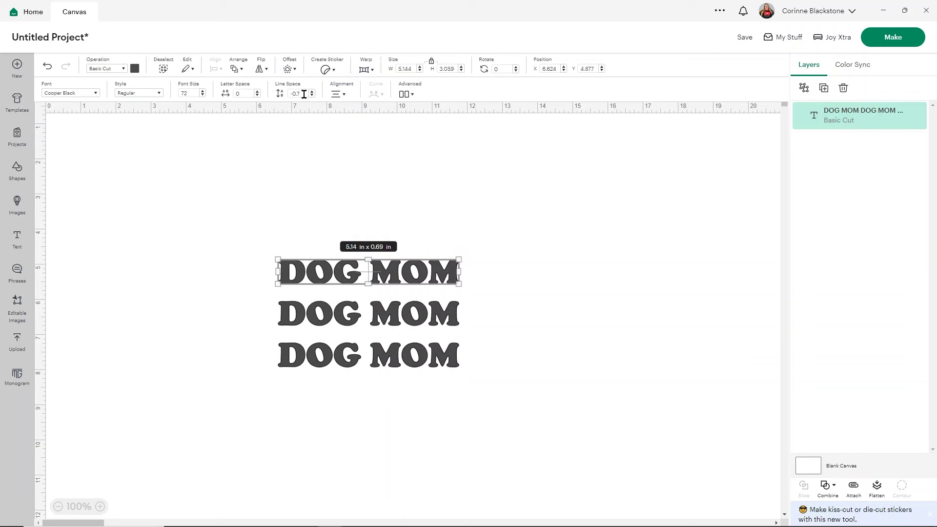
type("-1")
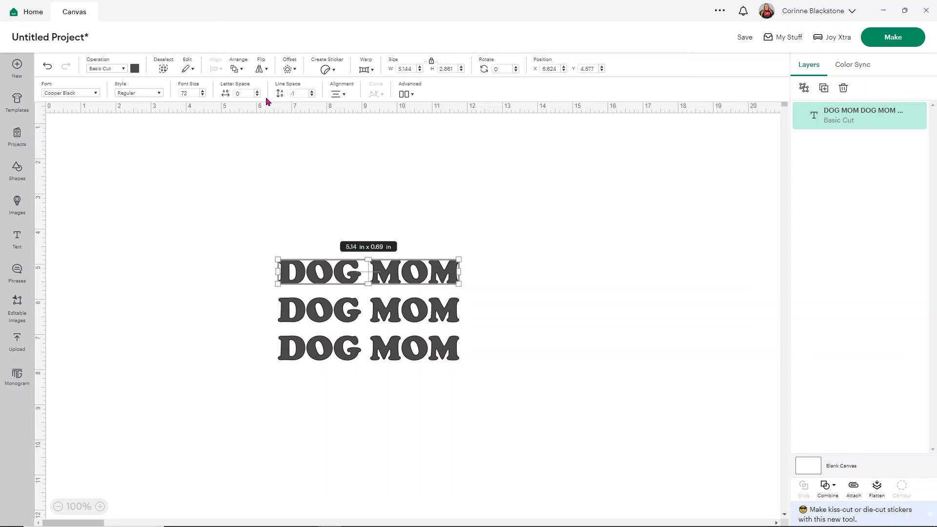
key("Return")
Tighten the line spacing of the stacked DOG MOM text to -5.
left_click(298, 93)
type("5")
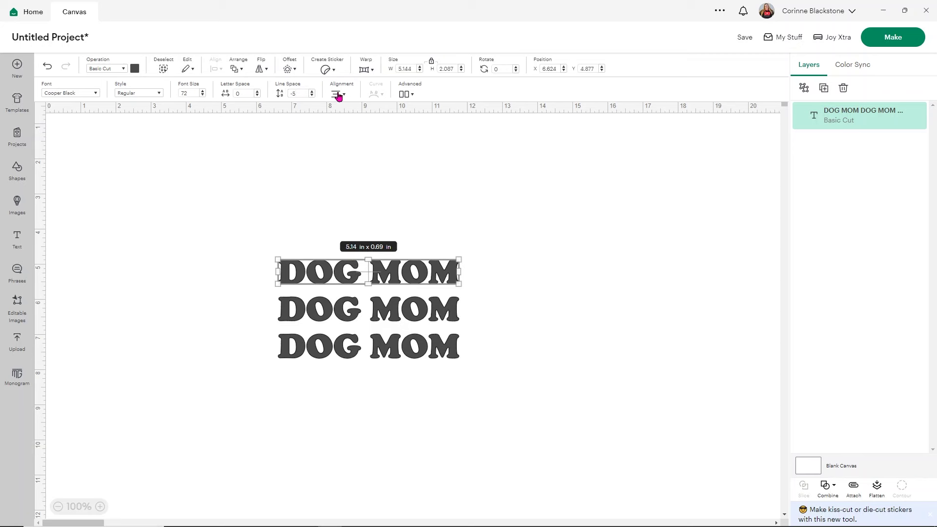
left_click(457, 371)
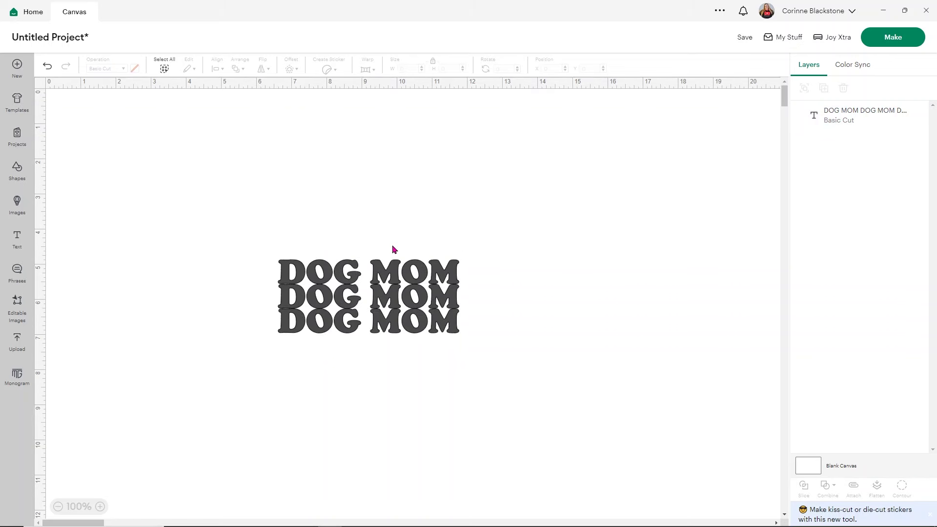
Set the line spacing of the stacked DOG MOM text to -4.
left_click(392, 283)
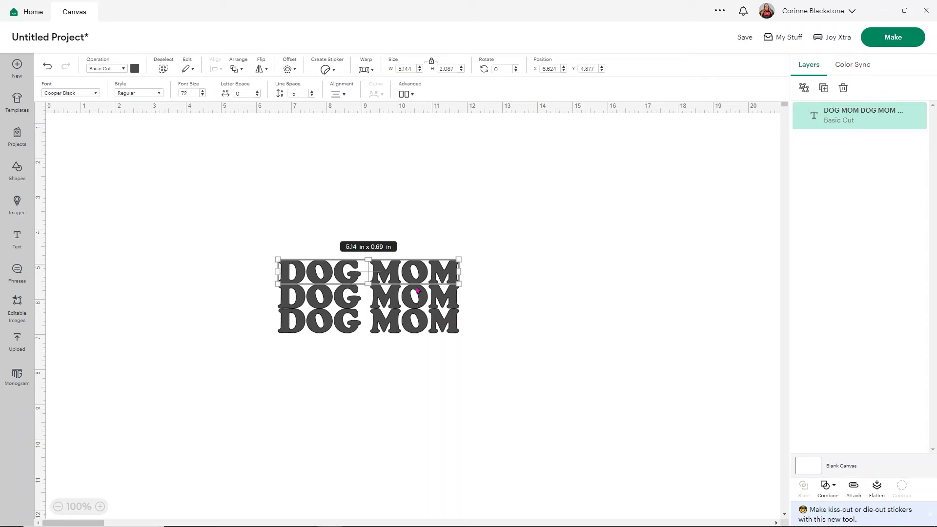
left_click(301, 94)
type("4")
key("Return")
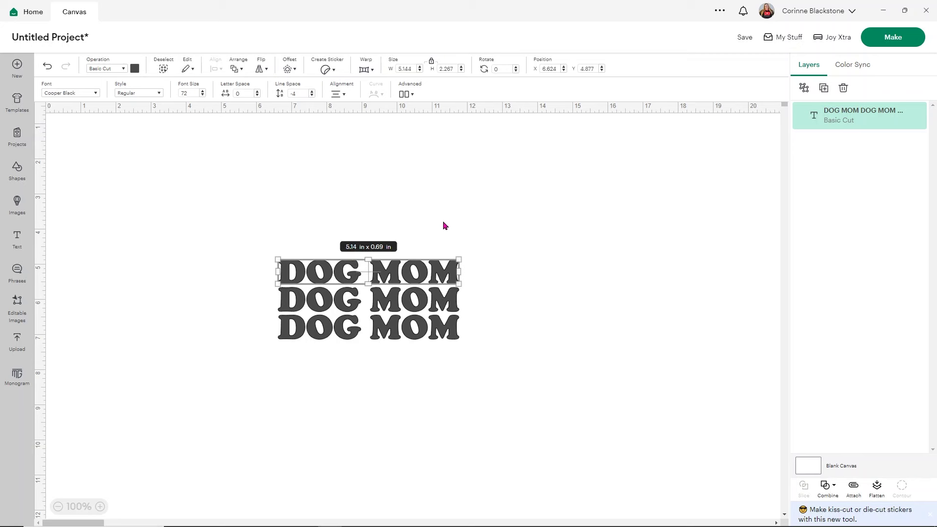
Apply wavy warp style 15 to the stacked DOG MOM text.
left_click(367, 70)
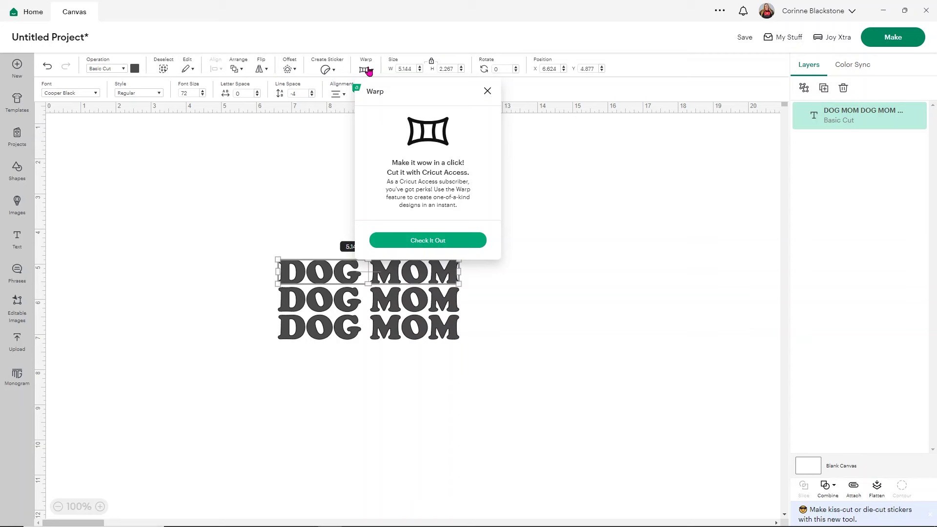
left_click(445, 244)
scroll(451, 205, "down", 2)
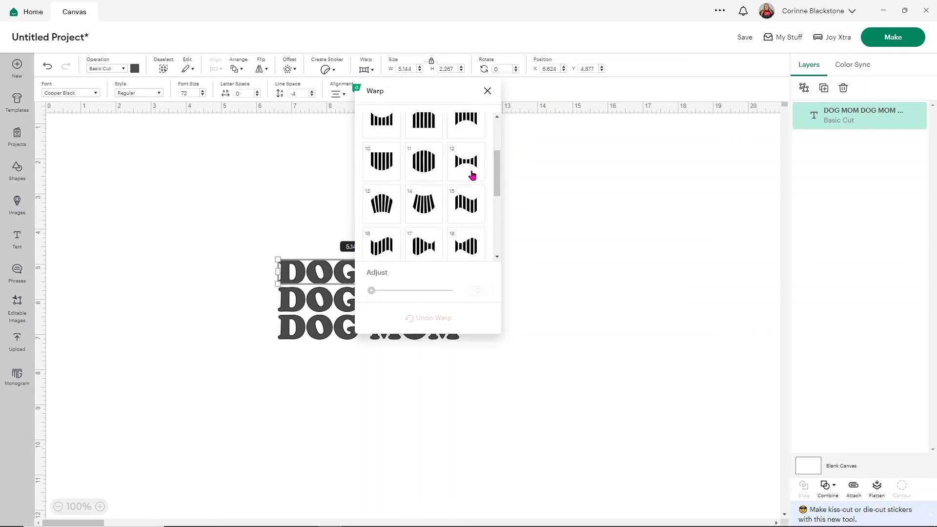
left_click(471, 205)
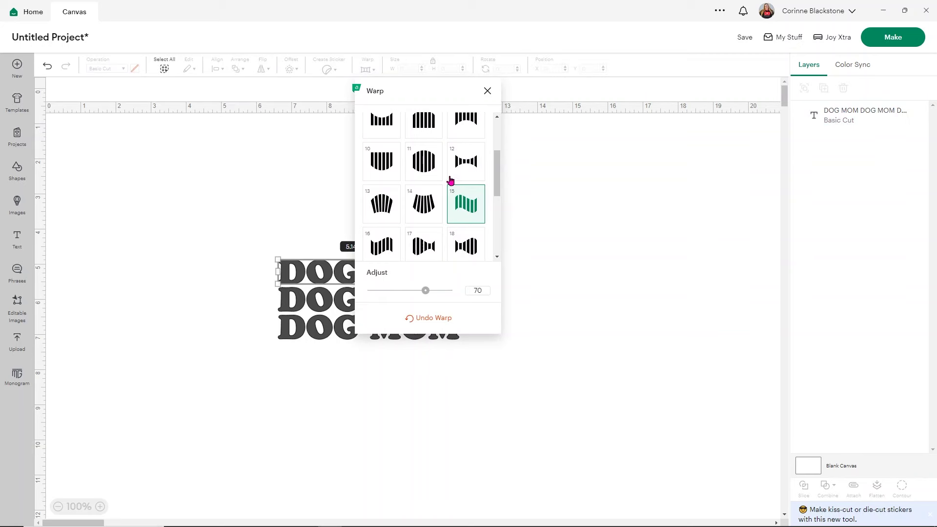
left_click(558, 194)
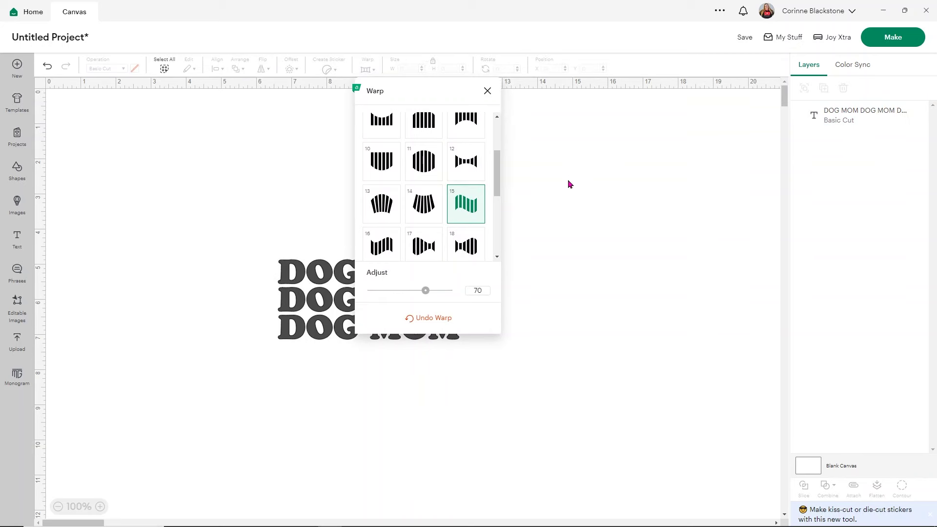
left_click(569, 184)
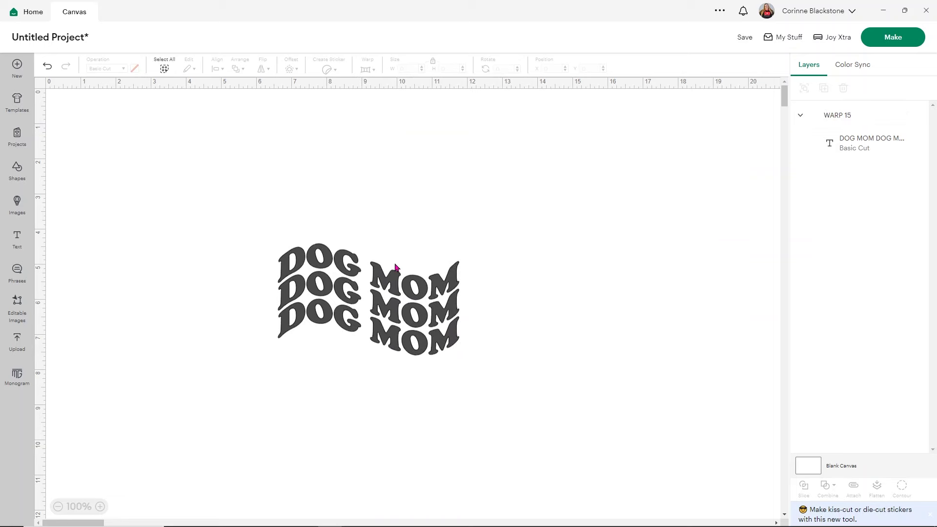
Enlarge the warped text to about 9.98 x 6.14 in and reposition it near the middle of the canvas.
left_click(383, 322)
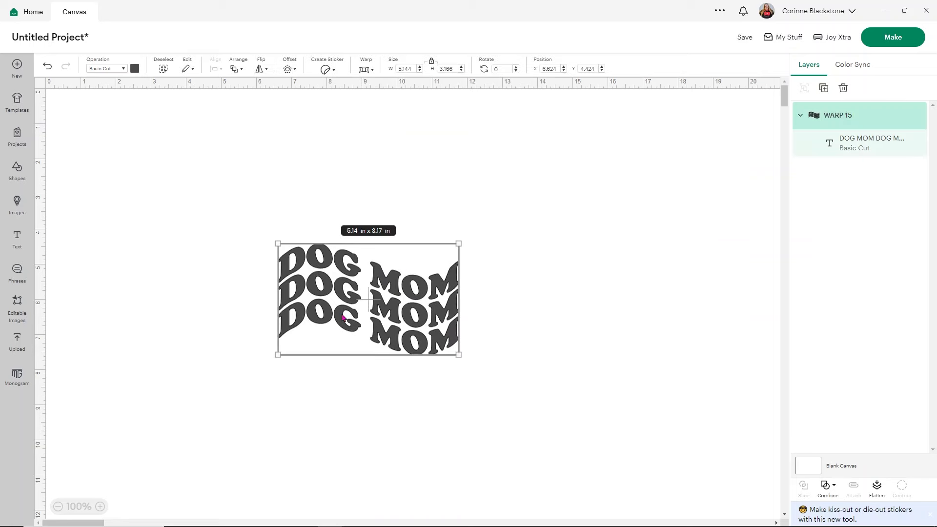
left_click_drag(459, 243, 629, 139)
left_click_drag(534, 267, 455, 306)
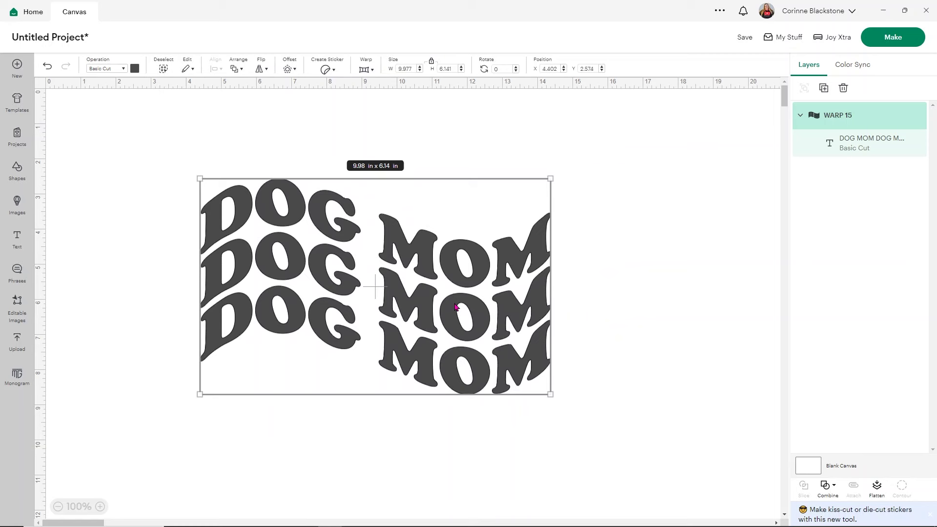
Create a welded, round-cornered offset of about 0.431 in around the warped text.
left_click(289, 70)
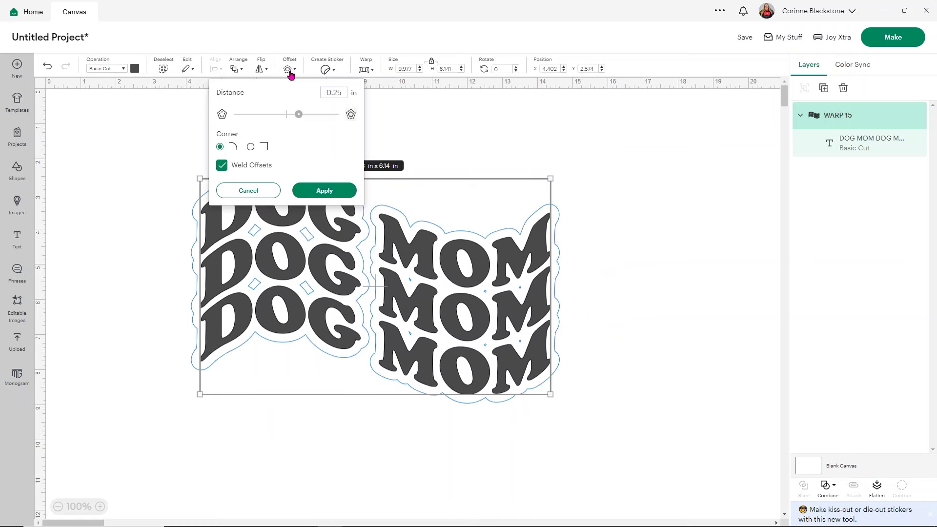
left_click_drag(299, 114, 315, 115)
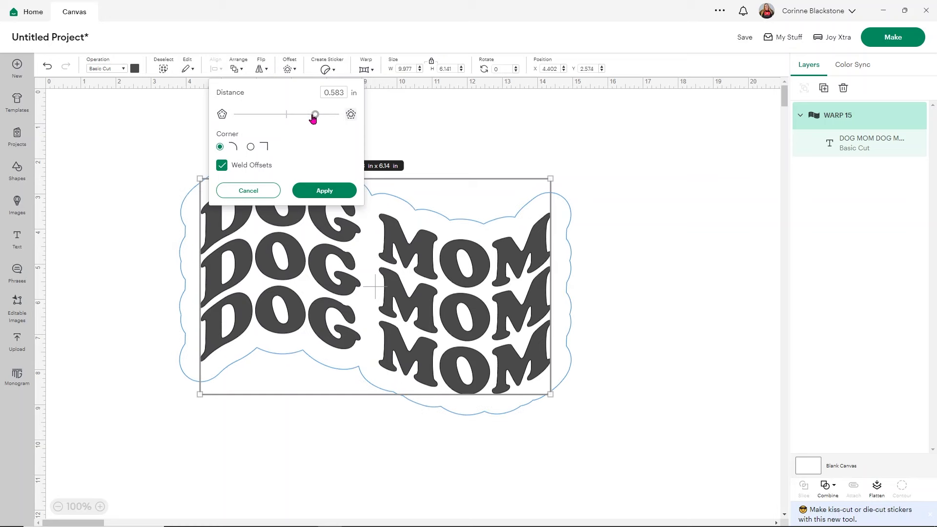
left_click_drag(314, 116, 309, 115)
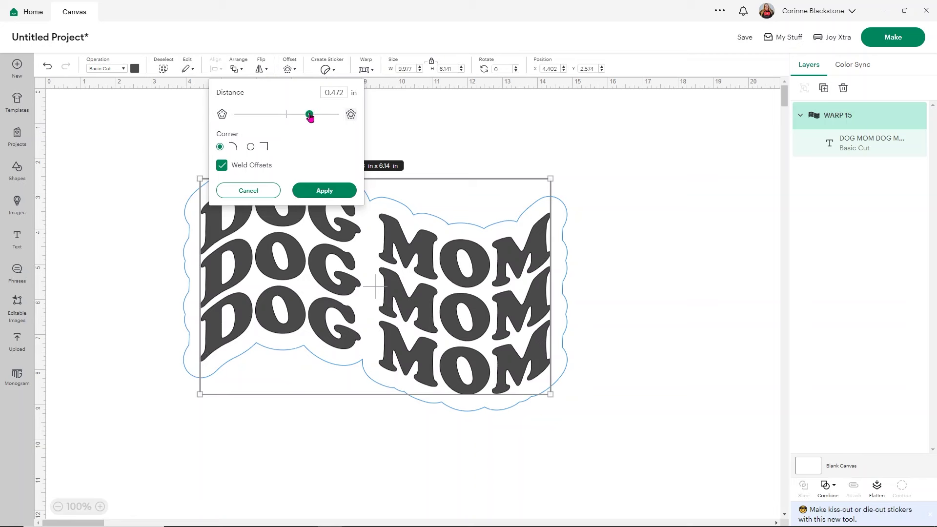
left_click_drag(309, 115, 308, 116)
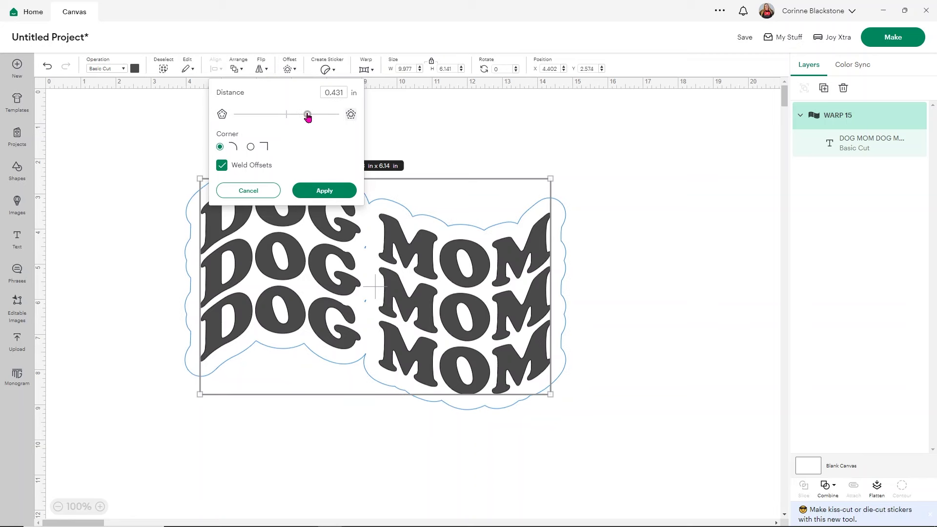
left_click(336, 191)
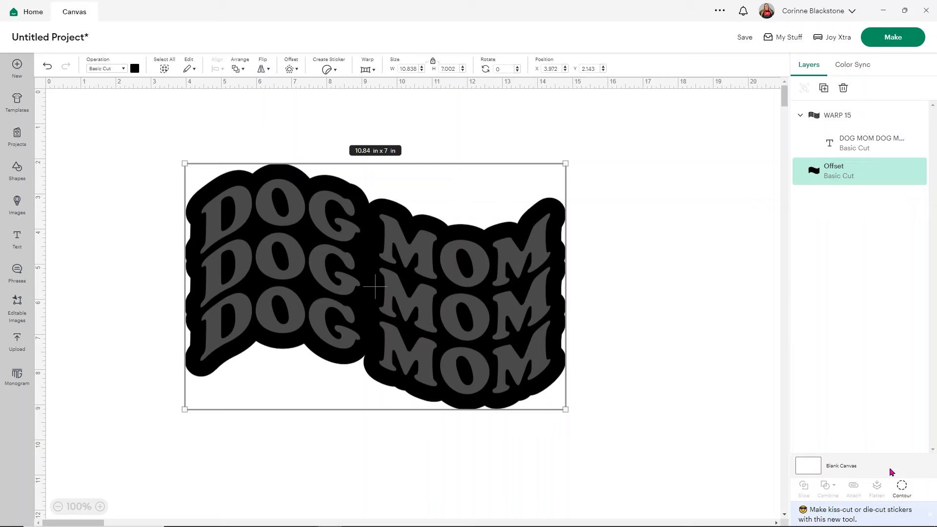
Hide the two tiny interior contours of the offset shape so its background is solid.
left_click(901, 488)
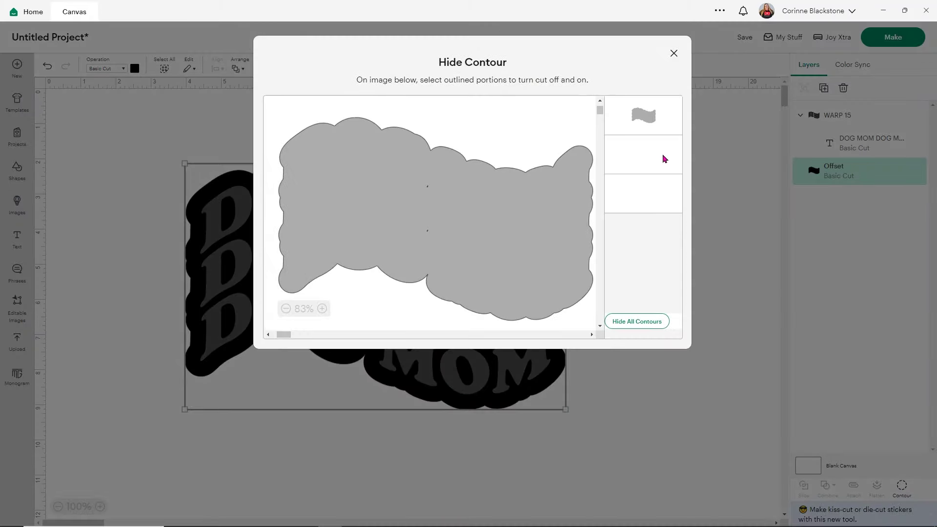
left_click(644, 160)
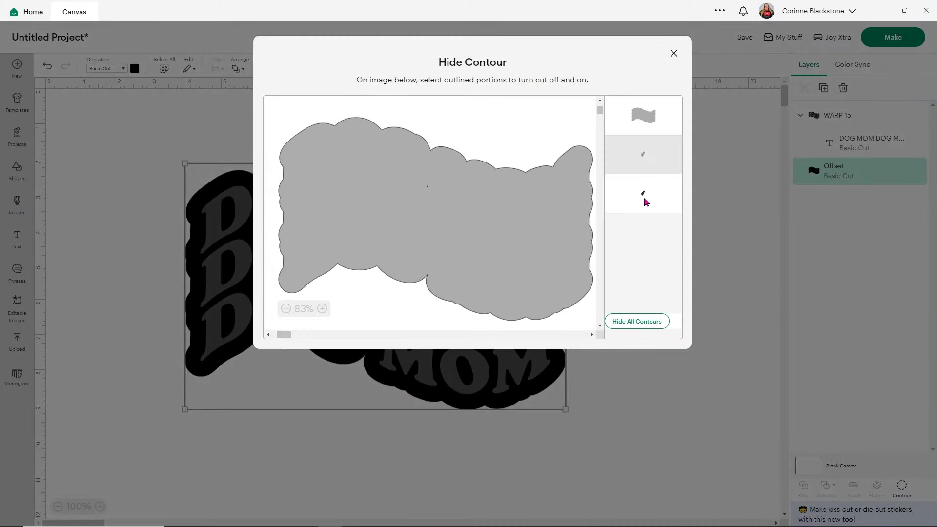
left_click(646, 201)
left_click(674, 53)
left_click(636, 263)
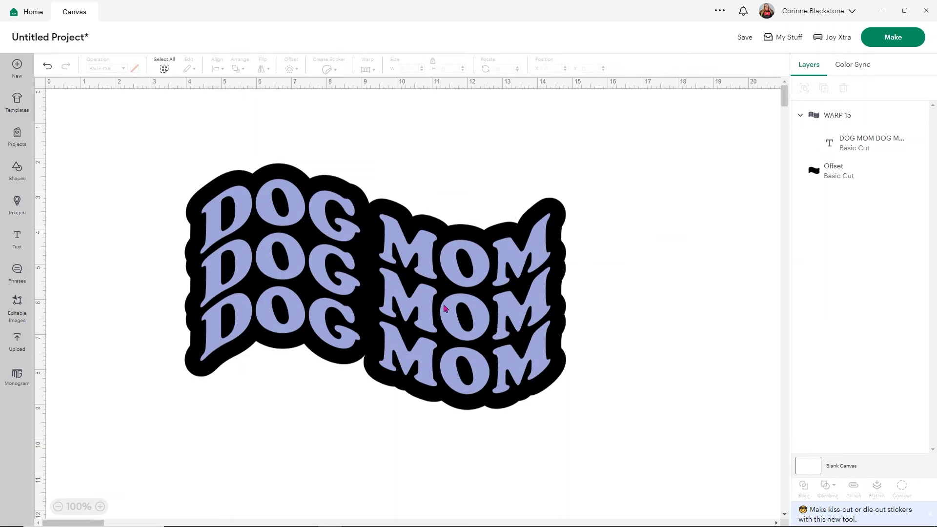
Add a new text "CHEVY" and color it light yellow.
left_click(16, 240)
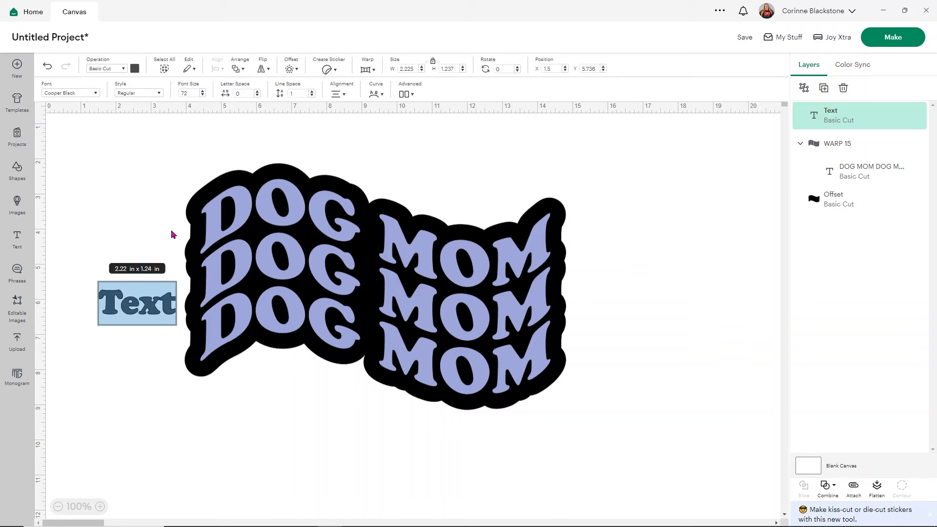
type("CHEVY")
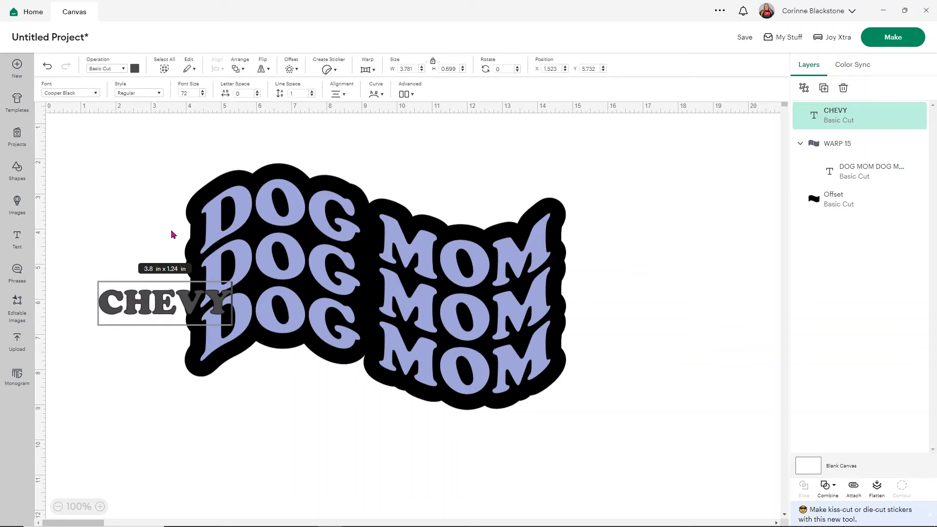
left_click(135, 68)
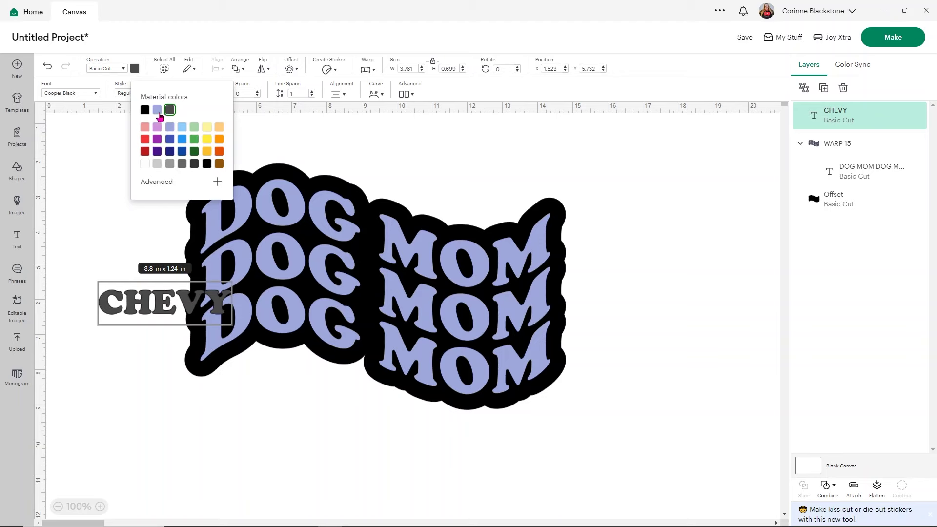
left_click(208, 133)
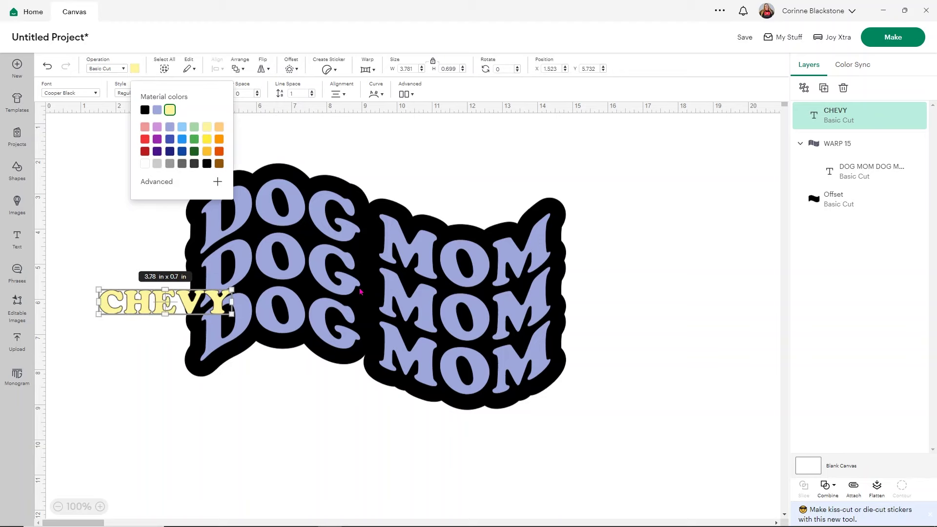
Enlarge the CHEVY text to about 7.92 x 1.46 in and place it across the middle of the DOG MOM design.
left_click(103, 363)
left_click_drag(143, 310, 287, 258)
left_click_drag(371, 267, 399, 308)
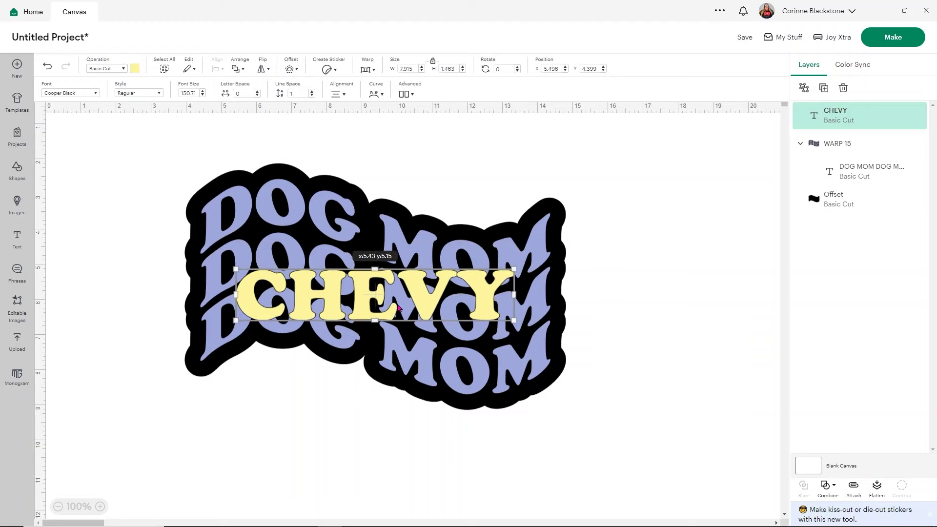
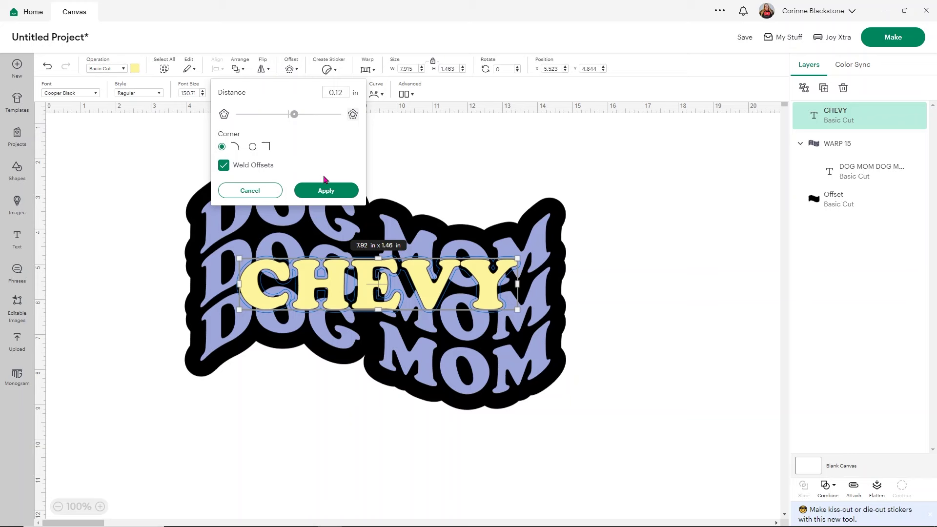
Create a welded, round-cornered offset of 0.12 in around the CHEVY text.
left_click(328, 196)
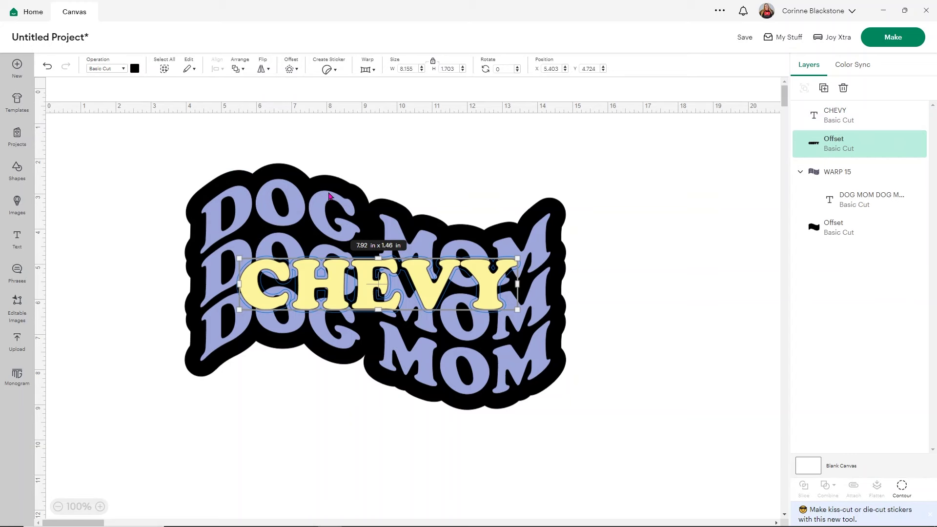
key("ctrl+z")
left_click_drag(72, 131, 610, 429)
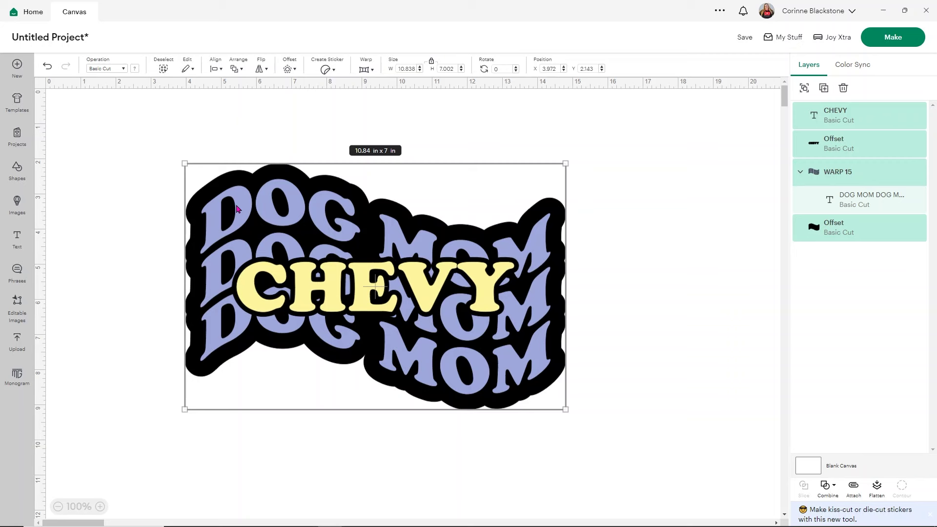
left_click(599, 201)
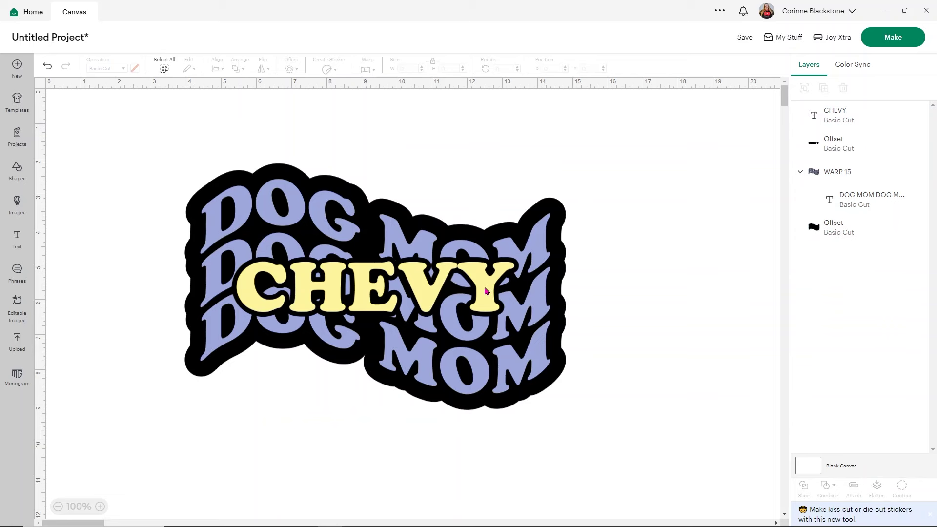
Move the CHEVY text clear of the design and attach its offset to the warped DOG MOM text.
left_click_drag(486, 291, 728, 173)
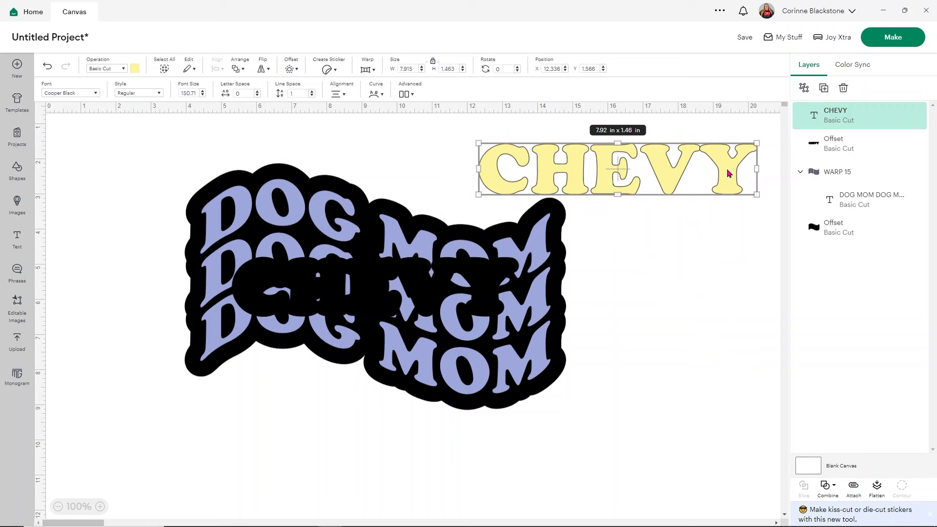
left_click_drag(729, 174, 729, 170)
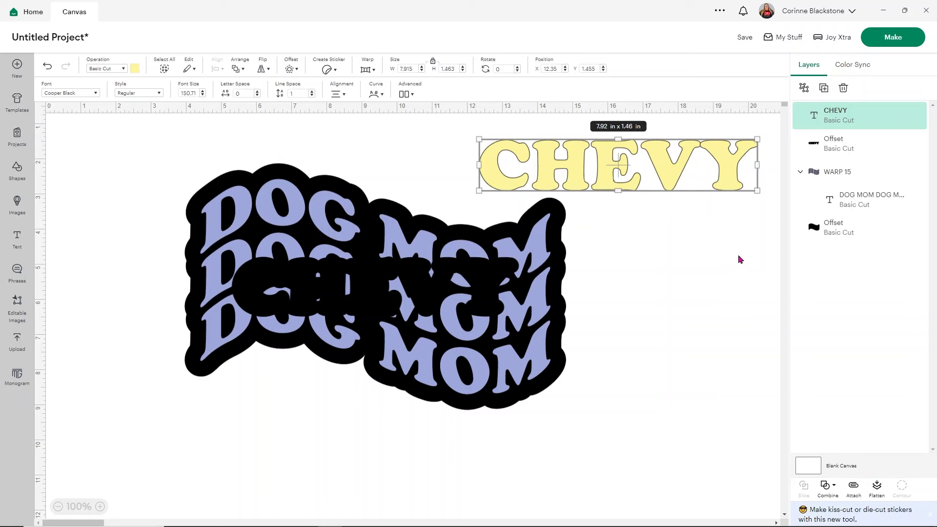
left_click(837, 153)
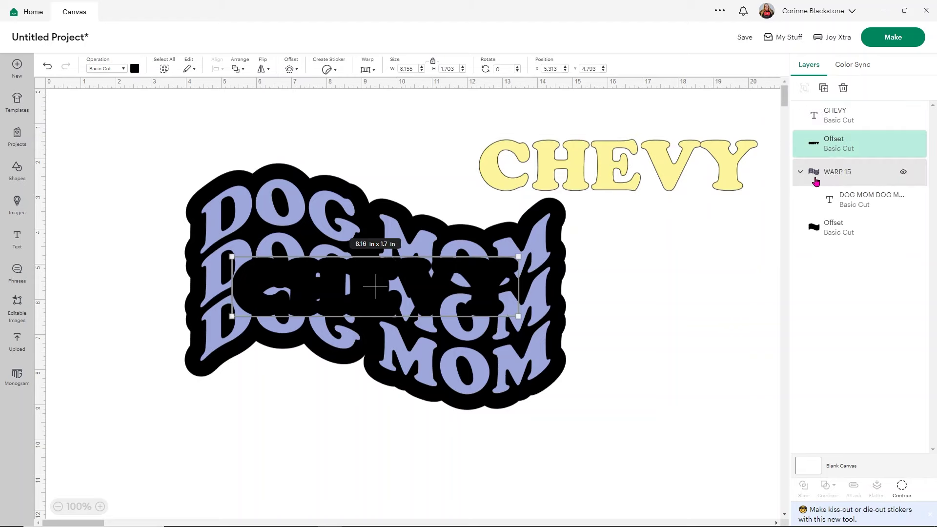
left_click(843, 181, "shift")
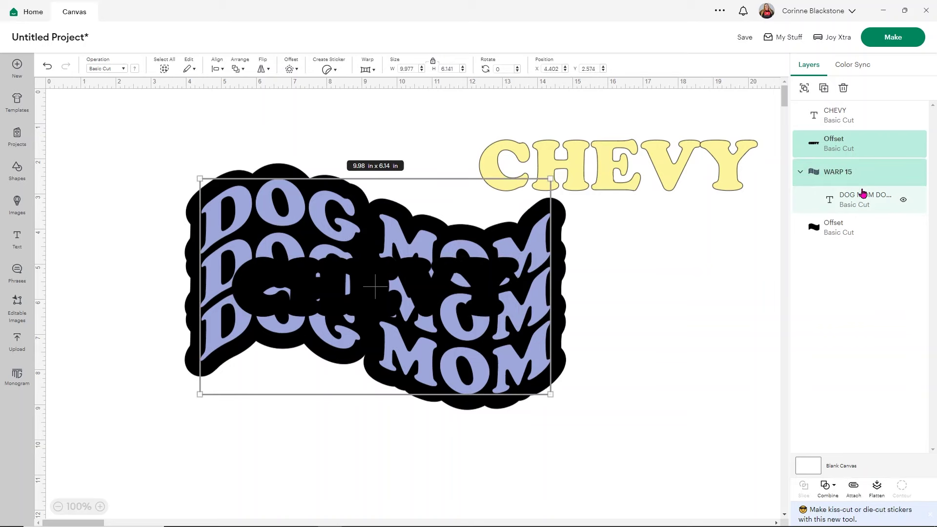
left_click(854, 488)
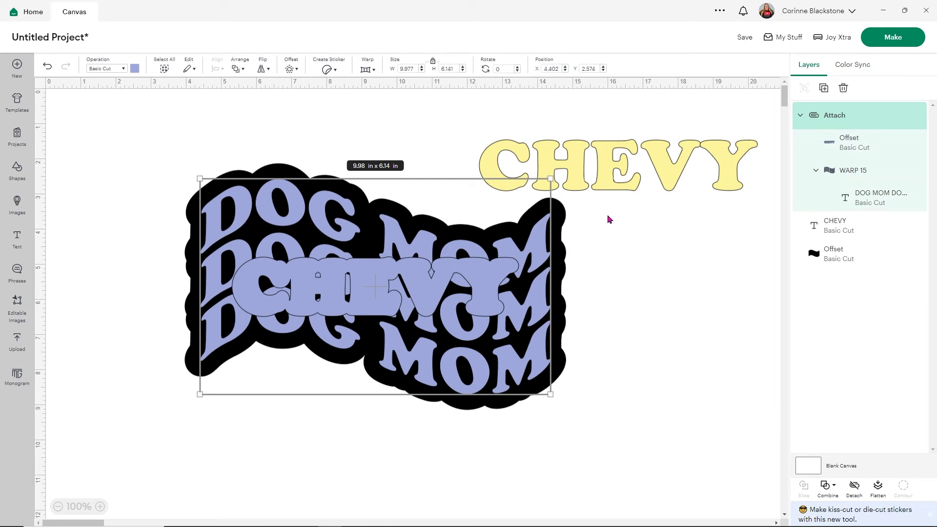
Recolor the CHEVY text to the same light purple material color as the DOG MOM text.
left_click(635, 166)
left_click(134, 69)
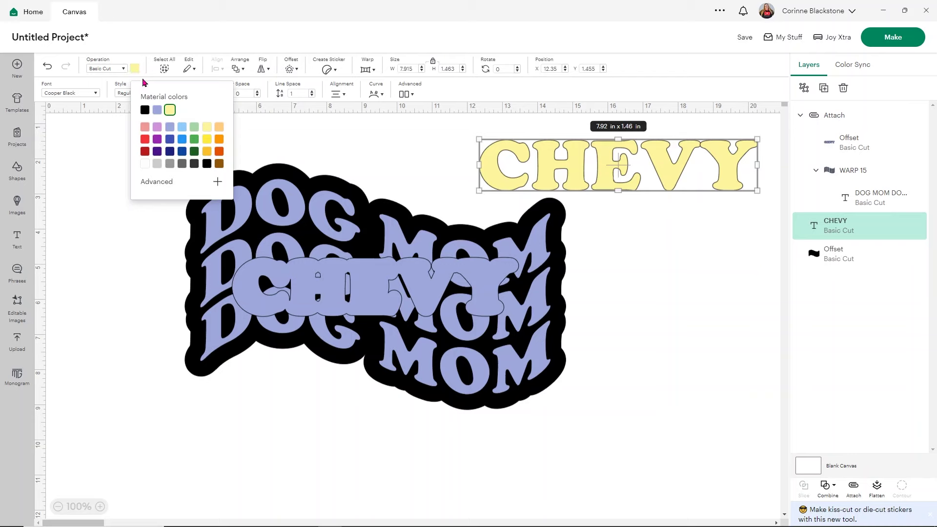
left_click(157, 111)
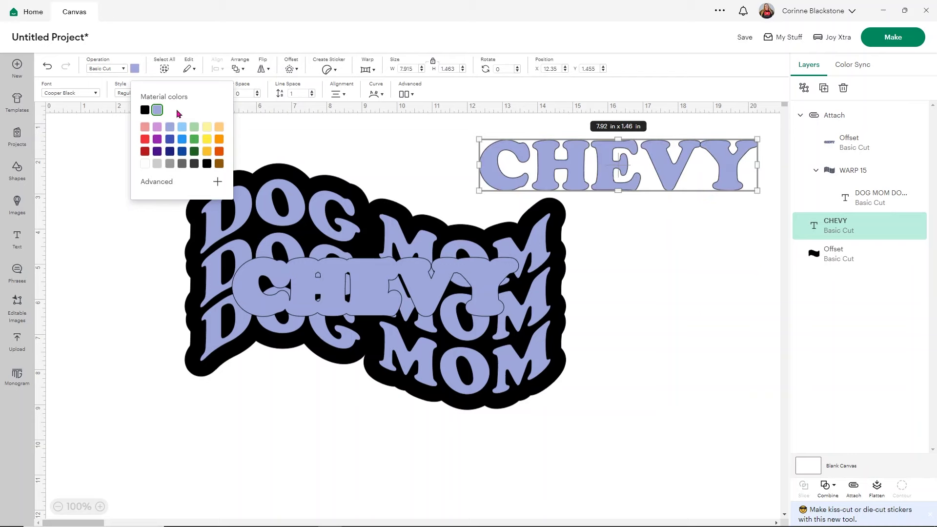
left_click(633, 293)
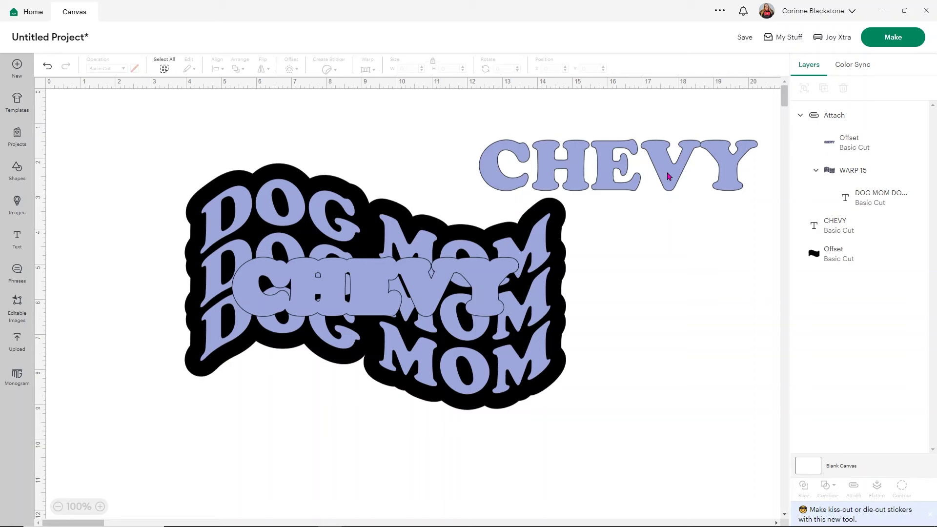
Place the CHEVY text back over its offset and scale the whole design down to about 5.37 x 3.47 in.
left_click_drag(673, 174, 449, 296)
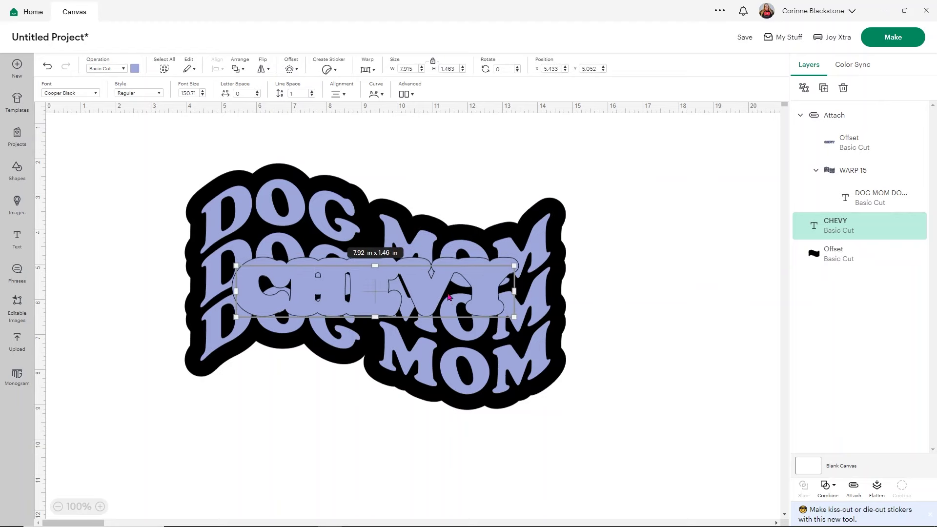
left_click_drag(610, 423, 175, 165)
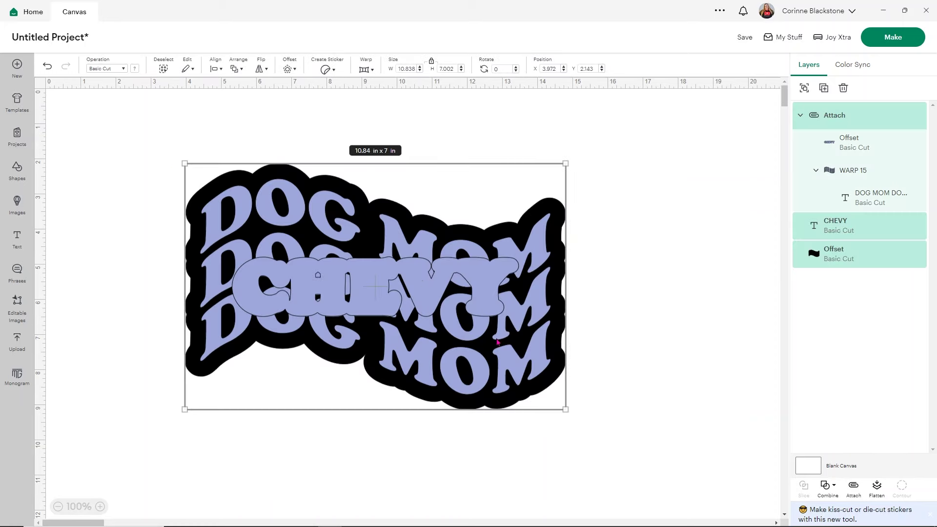
left_click_drag(566, 410, 373, 286)
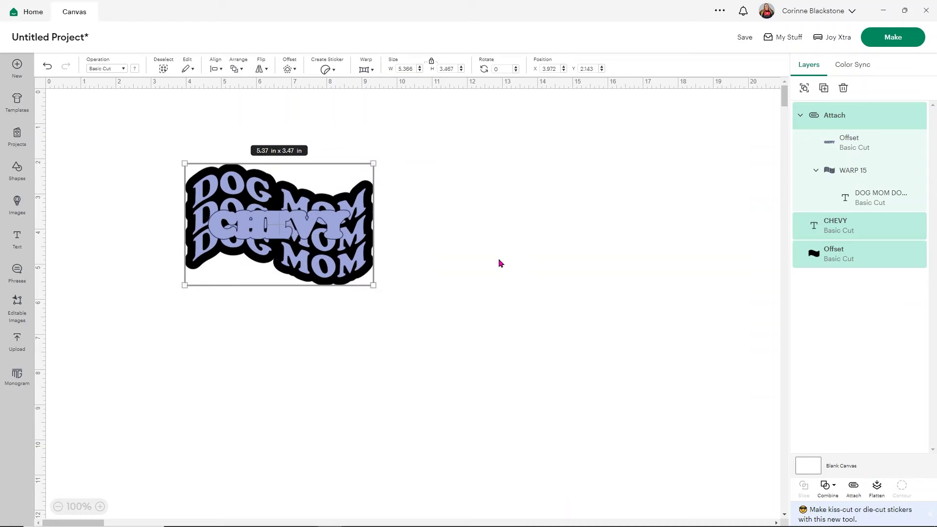
Switch to Inkscape and add a three-line text reading "CAT MOM" on each line in the page's upper half.
key("alt+Tab")
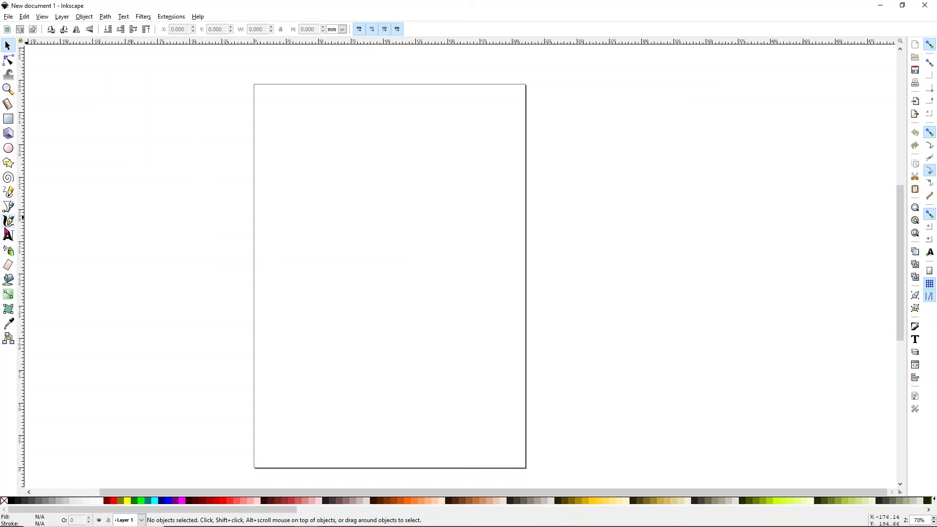
left_click(9, 237)
left_click(307, 181)
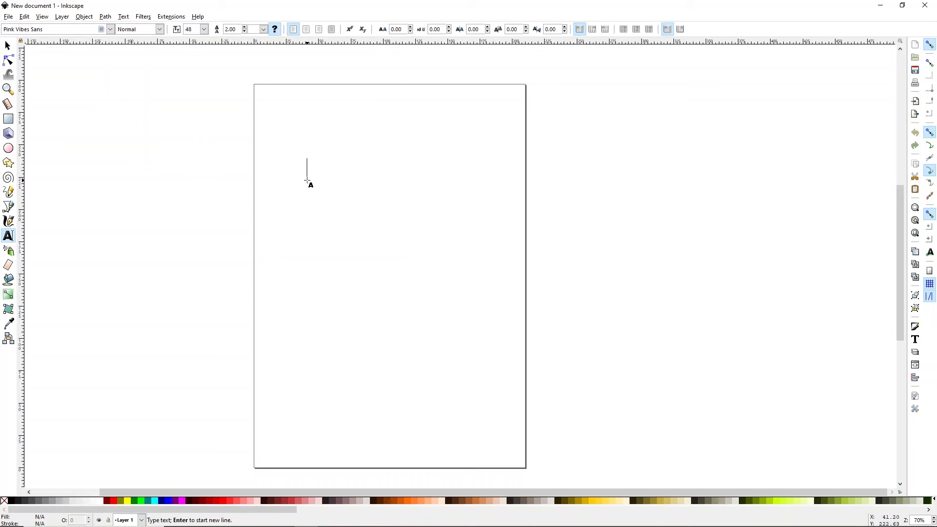
type("CAT mom")
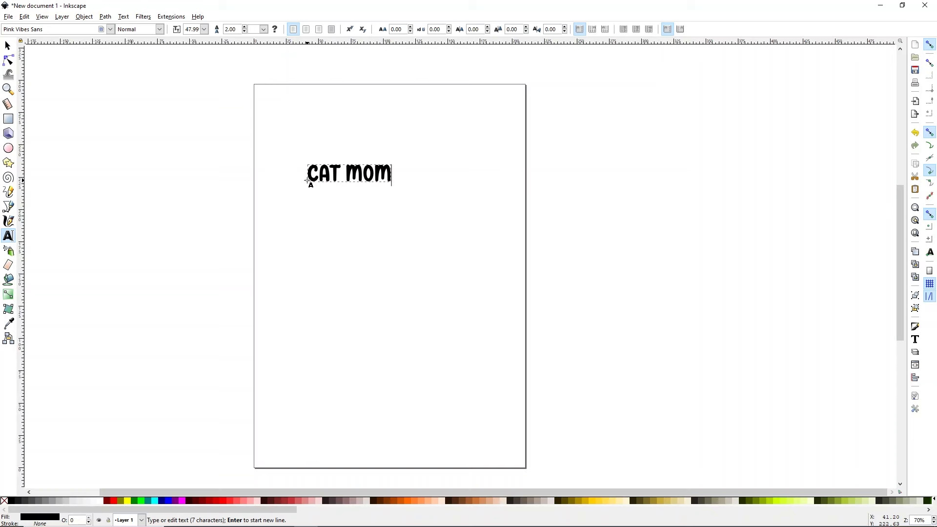
key("Return")
type("CAT mom")
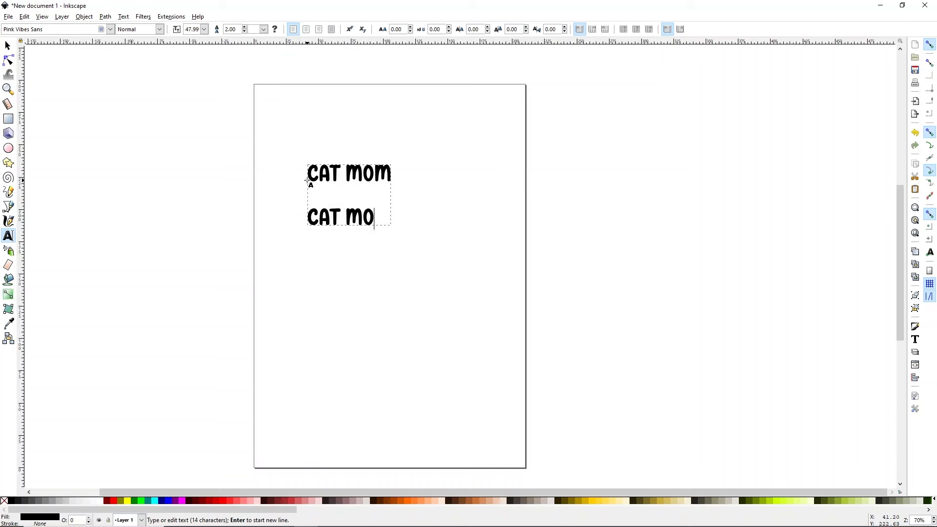
key("Return")
type("CAT mom")
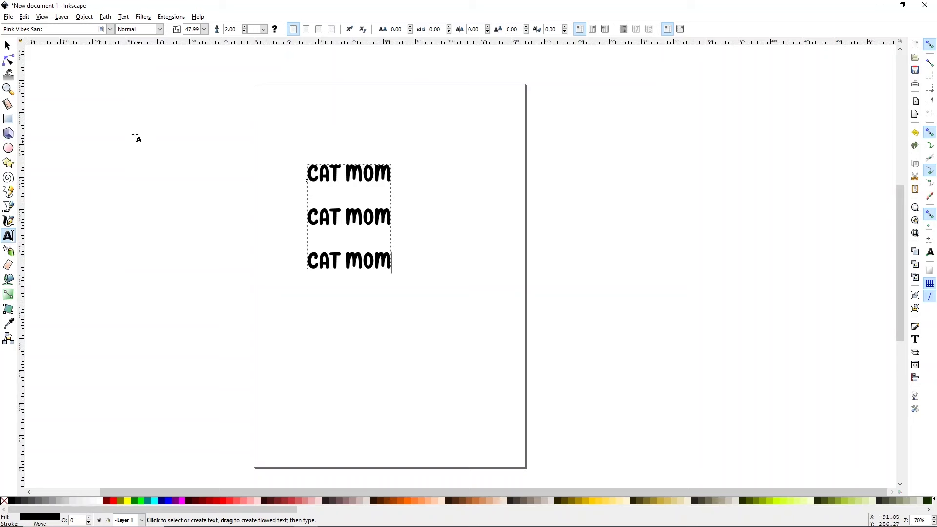
Set the font of the three-line CAT MOM text to Cooper Black.
left_click(111, 30)
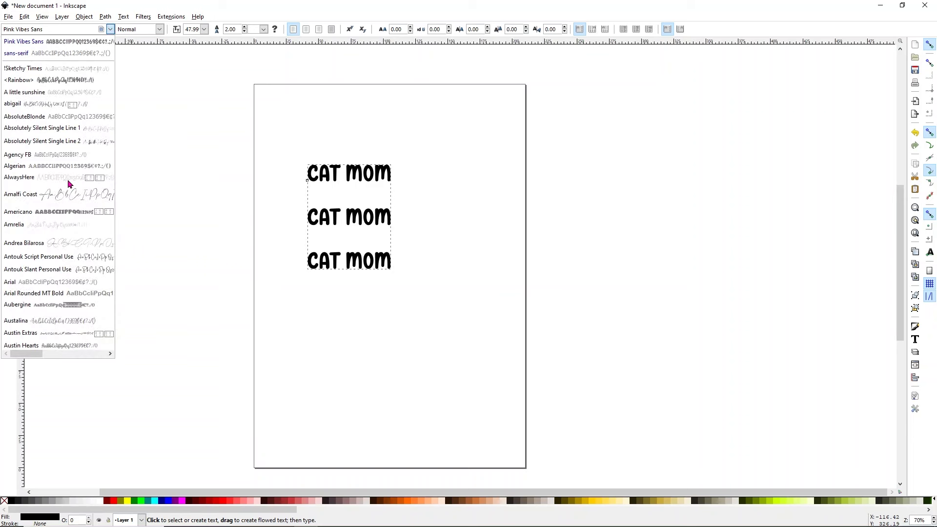
scroll(42, 182, "down", 15)
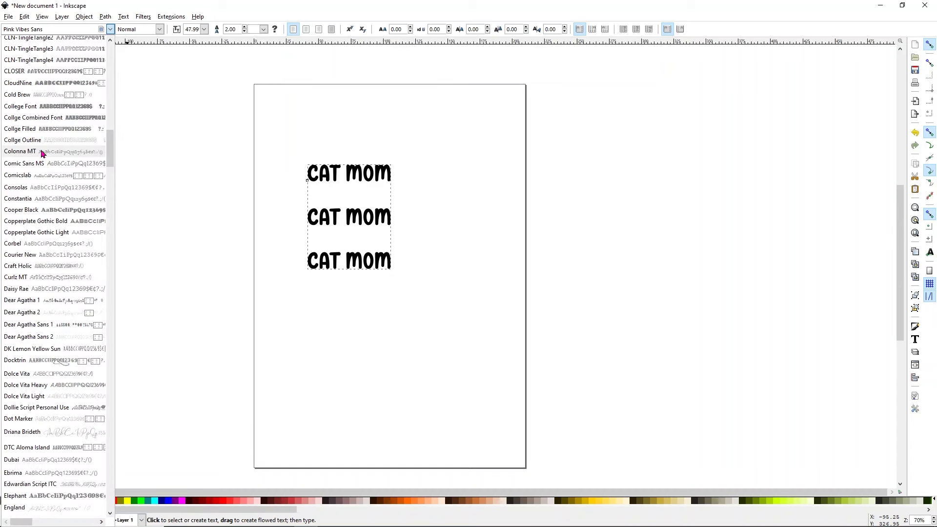
left_click(32, 214)
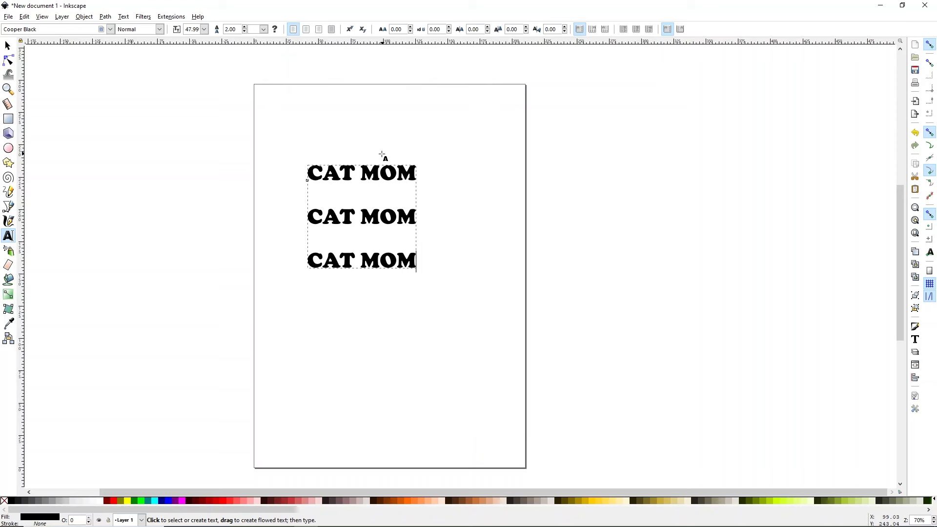
key("F1")
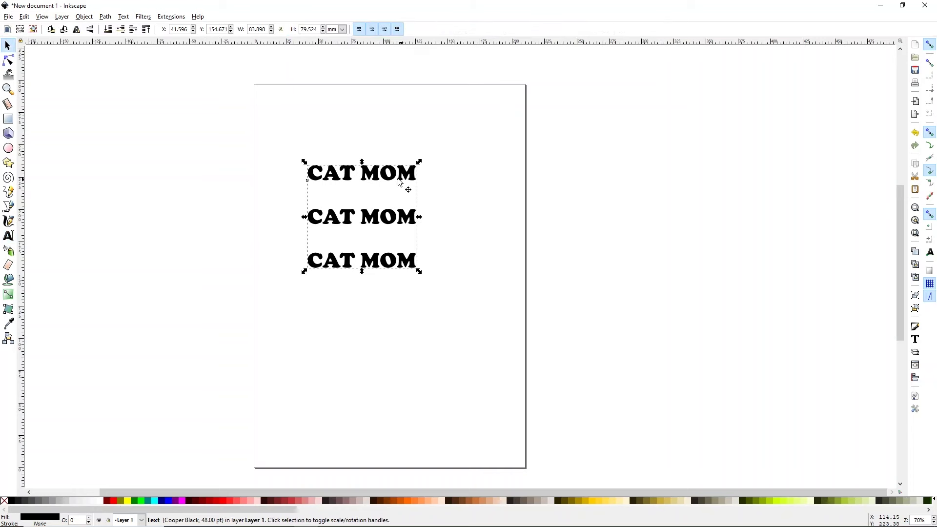
Shift the first CAT MOM line down close to the second with a vertical kerning of 20.32.
double_click(379, 176)
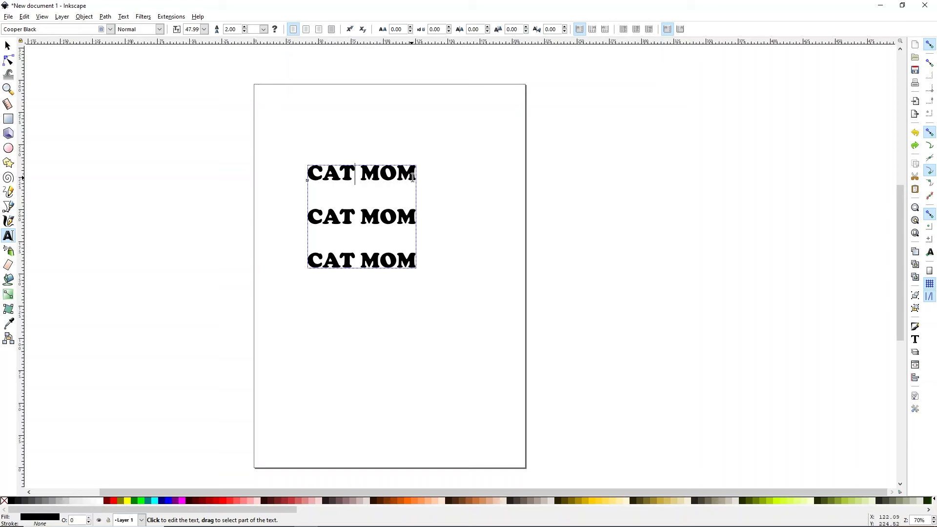
left_click_drag(416, 178, 308, 175)
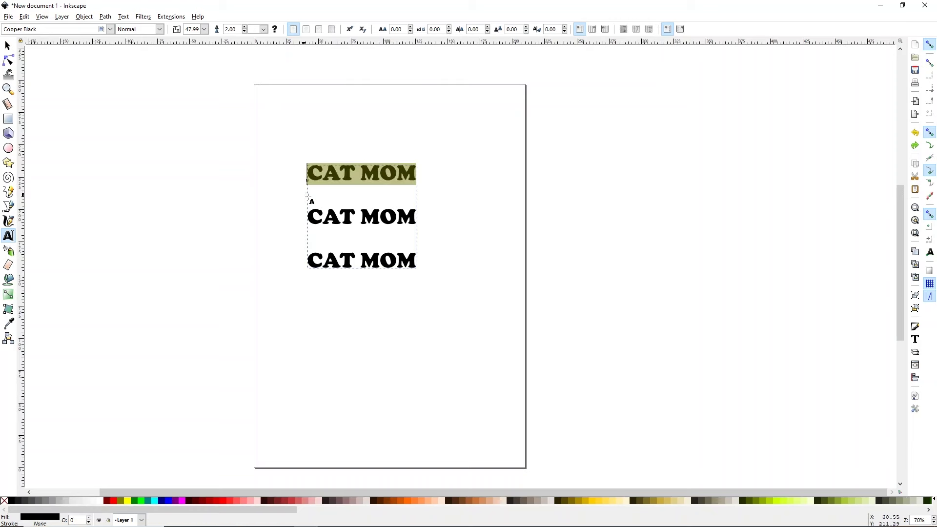
left_click(527, 28)
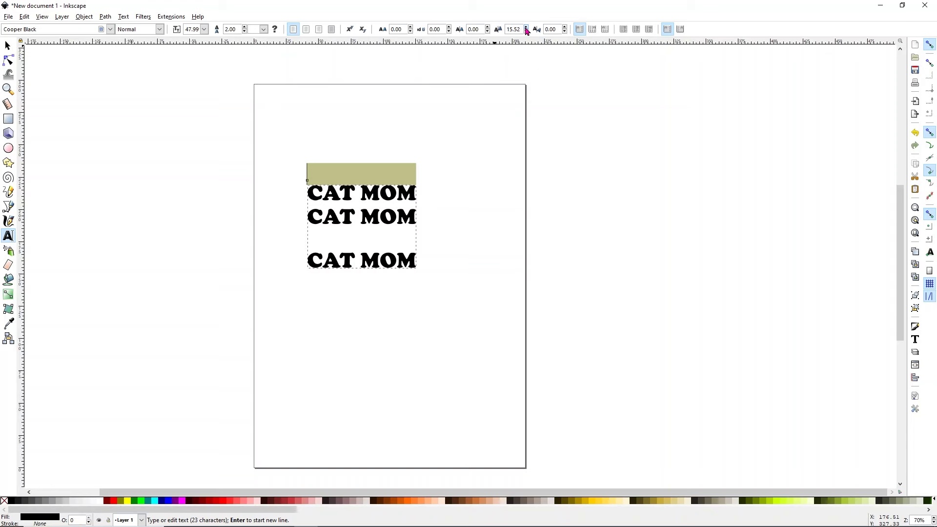
left_click(527, 30)
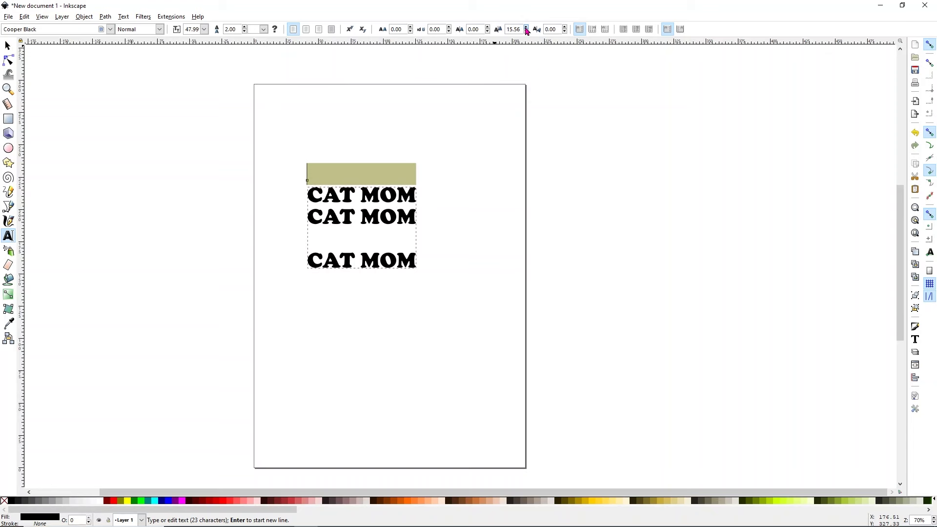
left_click(526, 29)
left_click(527, 28)
left_click(527, 28)
left_click(527, 28)
left_click(526, 28)
left_click(527, 28)
left_click(527, 28)
left_click(527, 27)
left_click(527, 28)
left_click(526, 28)
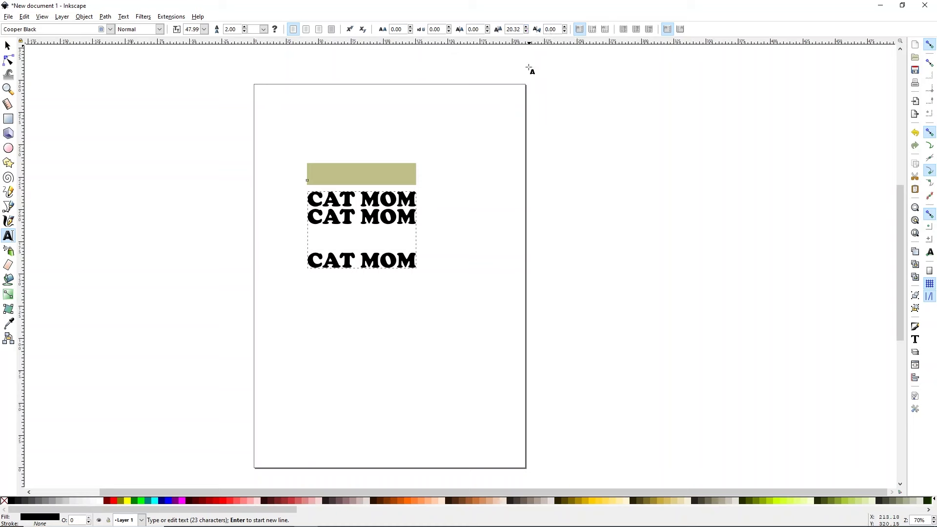
Shift the third CAT MOM line up close to the second with a vertical kerning of -20.32.
left_click(398, 262)
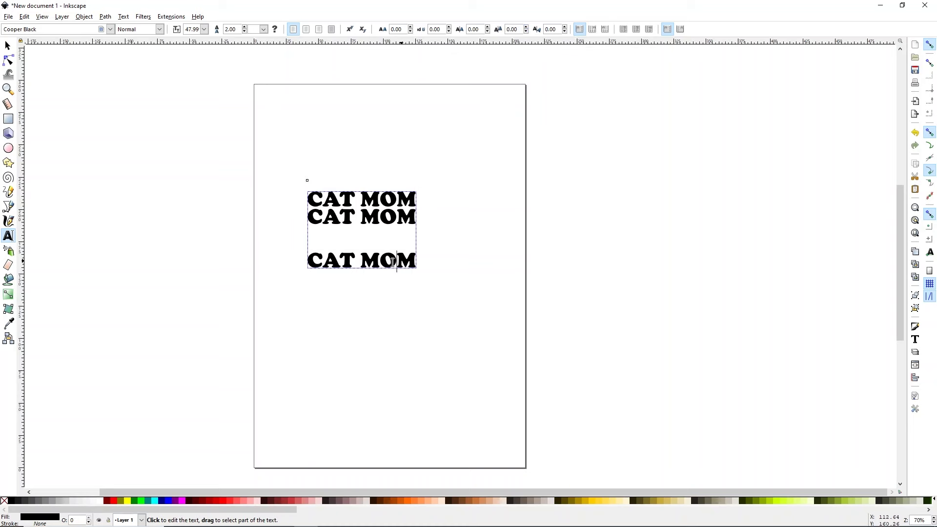
left_click_drag(310, 264, 414, 262)
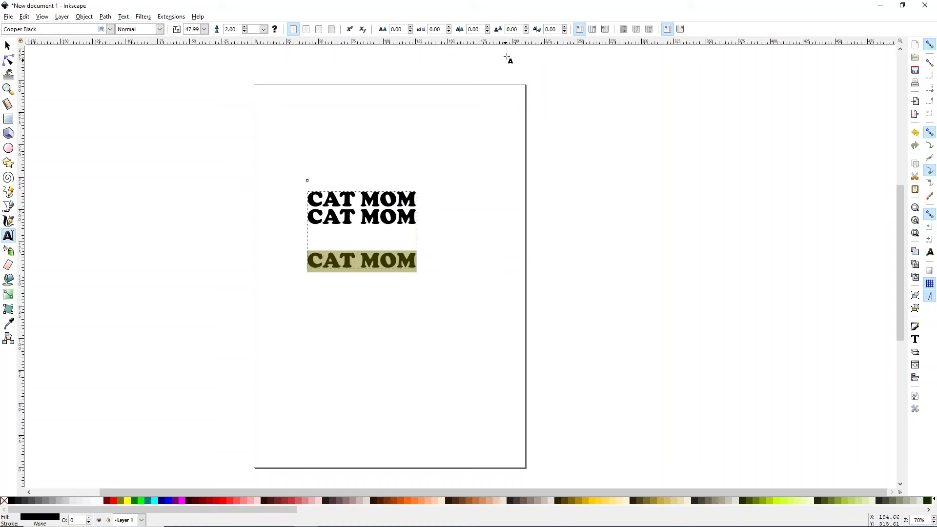
triple_click(520, 27)
type("-20.32")
key("Return")
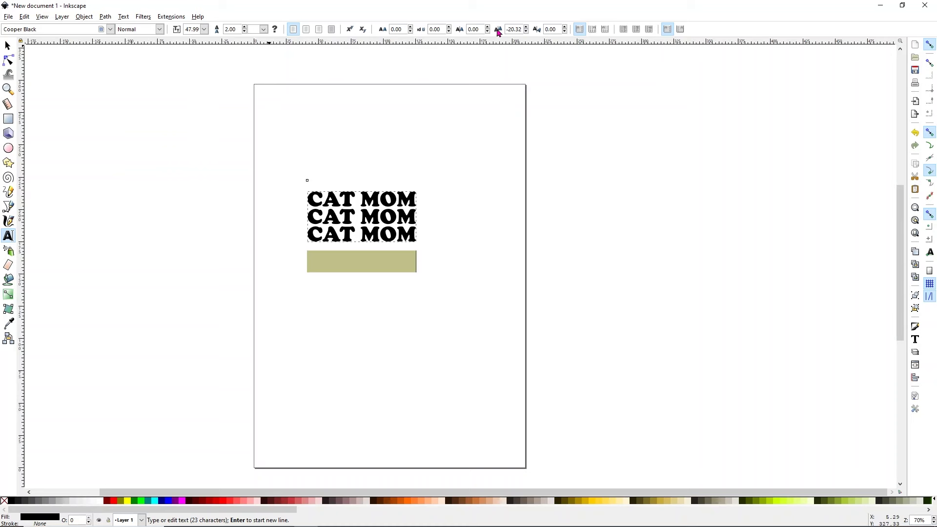
Leave text editing and select the whole three-line CAT MOM text as an object.
left_click(560, 121)
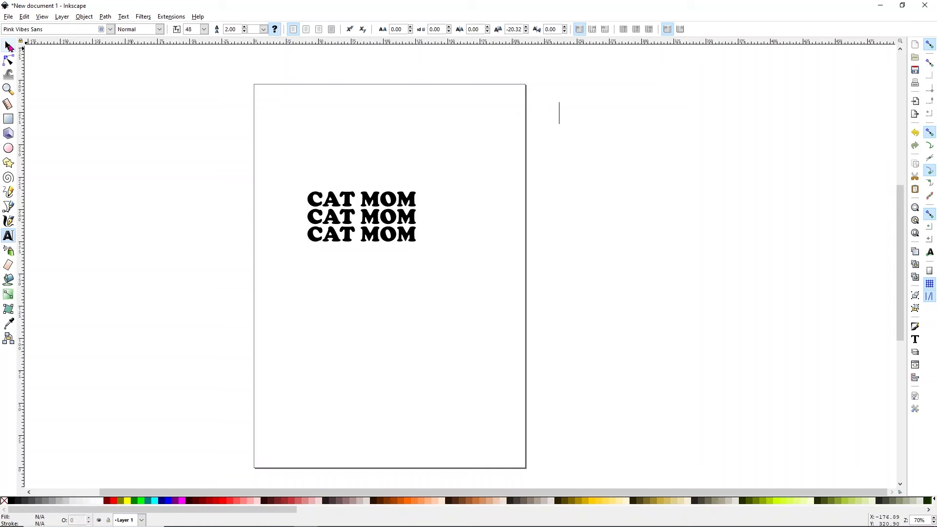
left_click(7, 45)
left_click(409, 222)
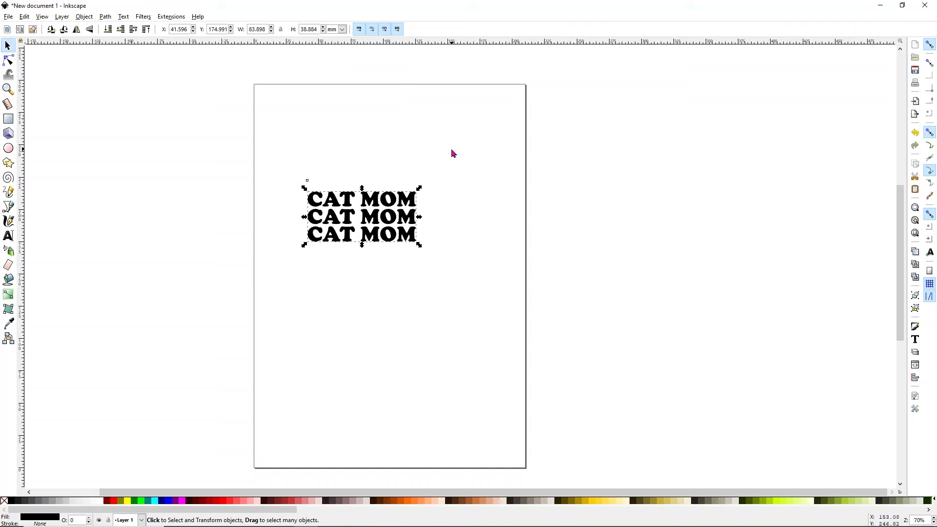
Export the drawing as a PNG named "cat mom png" into the "For videos only" folder.
left_click(183, 229)
key("shift+ctrl+e")
left_click(878, 182)
double_click(280, 230)
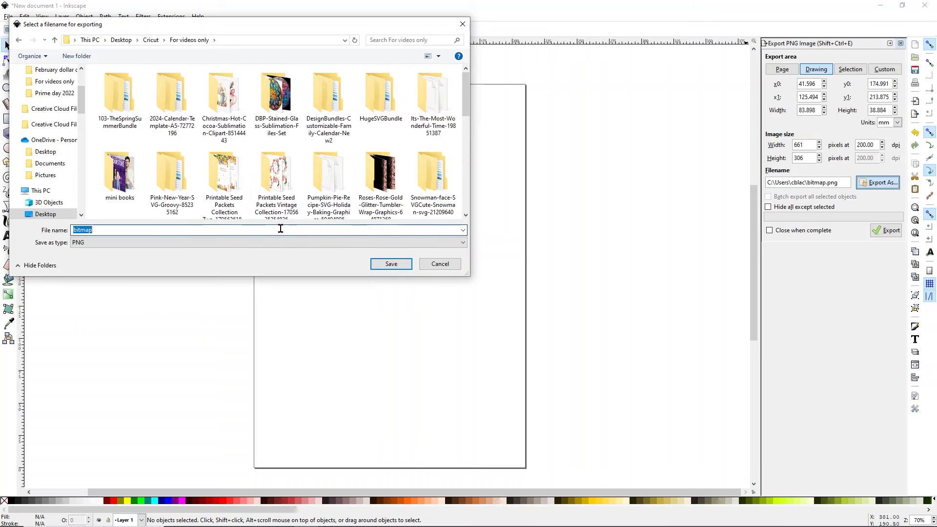
type("cat mom png")
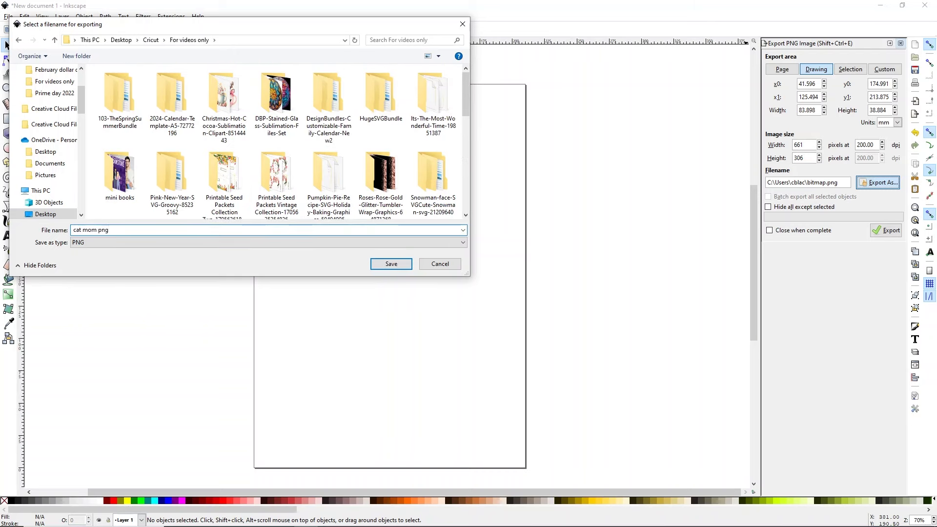
key("Return")
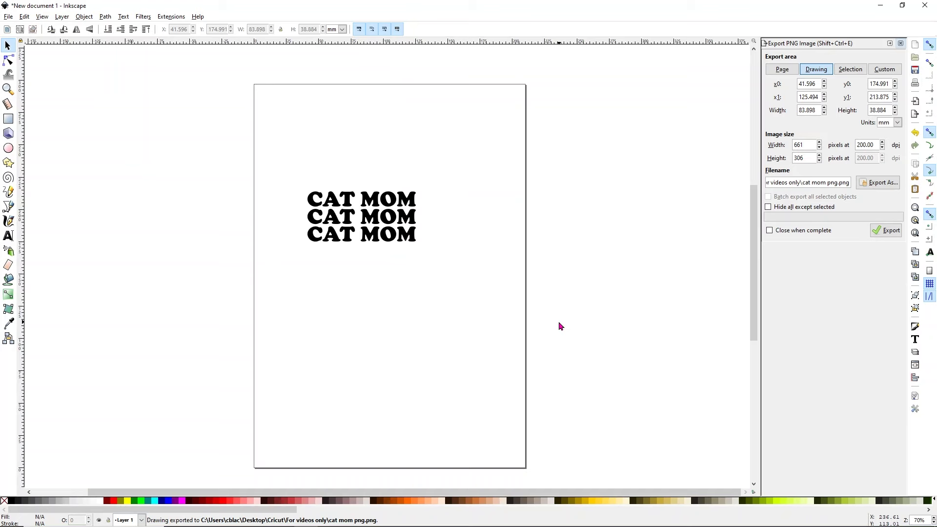
Switch to the Font Meme Wavy Effect page in the browser and upload the exported "cat mom png" image.
key("alt+Tab")
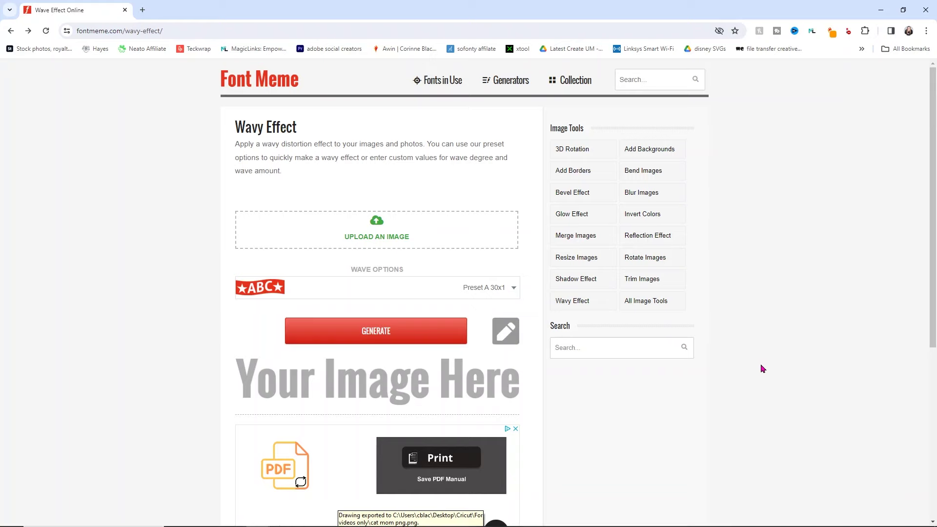
left_click(397, 232)
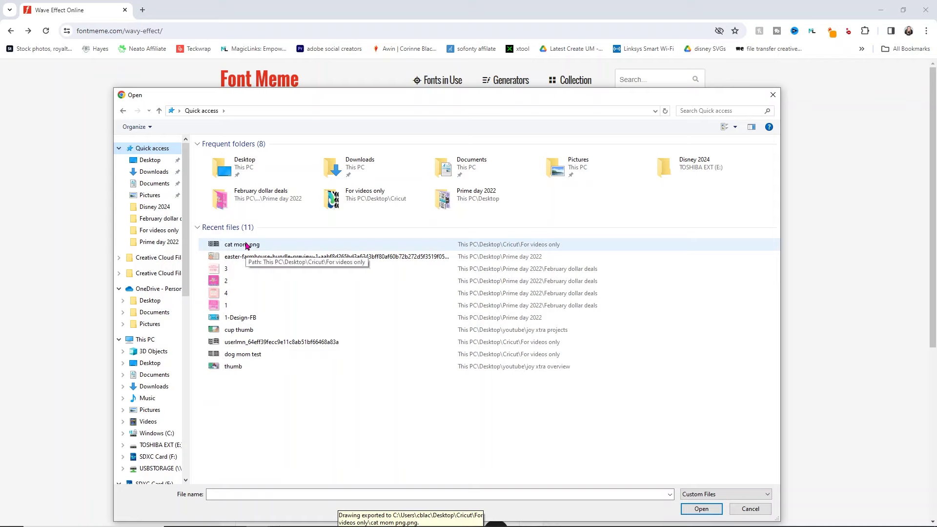
double_click(246, 245)
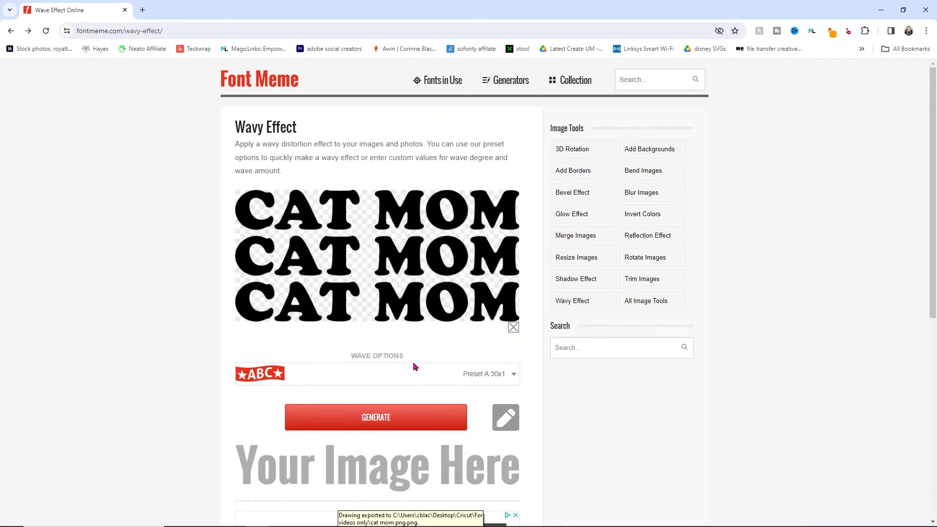
Generate the wavy version of the CAT MOM image with wave option Preset A 30x1.
left_click(376, 417)
scroll(577, 329, "down", 6)
scroll(574, 325, "up", 4)
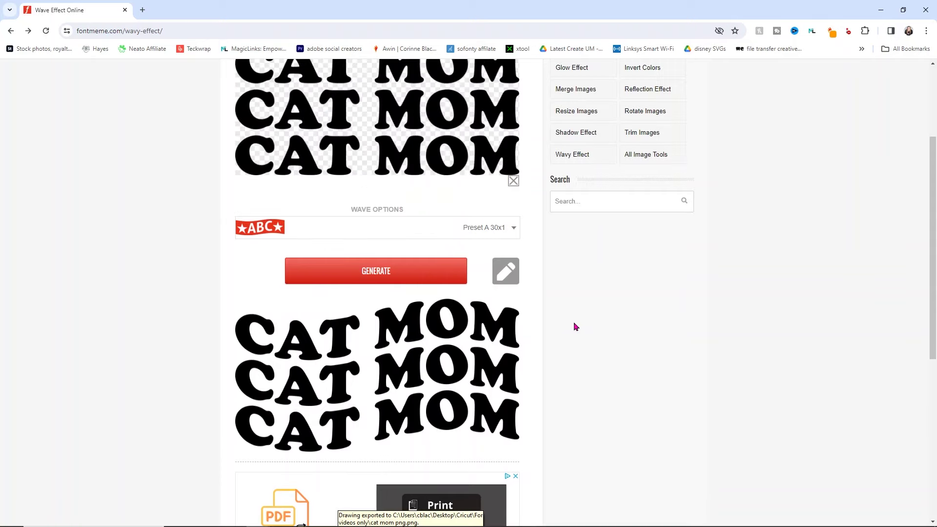
mouse_move(499, 400)
left_mouse_down()
mouse_move(483, 396)
mouse_move(487, 381)
mouse_move(560, 286)
left_mouse_up()
scroll(559, 286, "down", 2)
scroll(559, 286, "up", 2)
Save the generated wavy CAT MOM image as "cat mom wave" in the Desktop's Cricut folder.
right_click(508, 347)
left_click(537, 371)
left_click(225, 111)
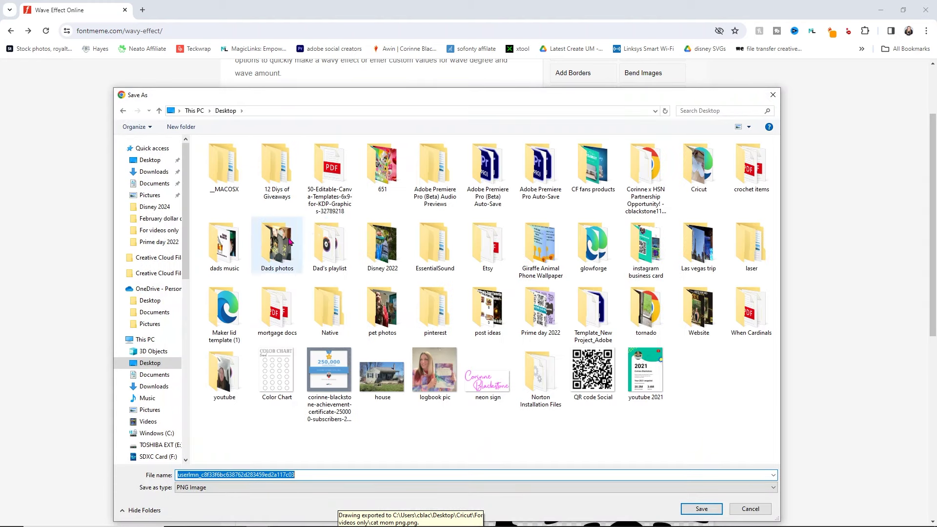
double_click(697, 169)
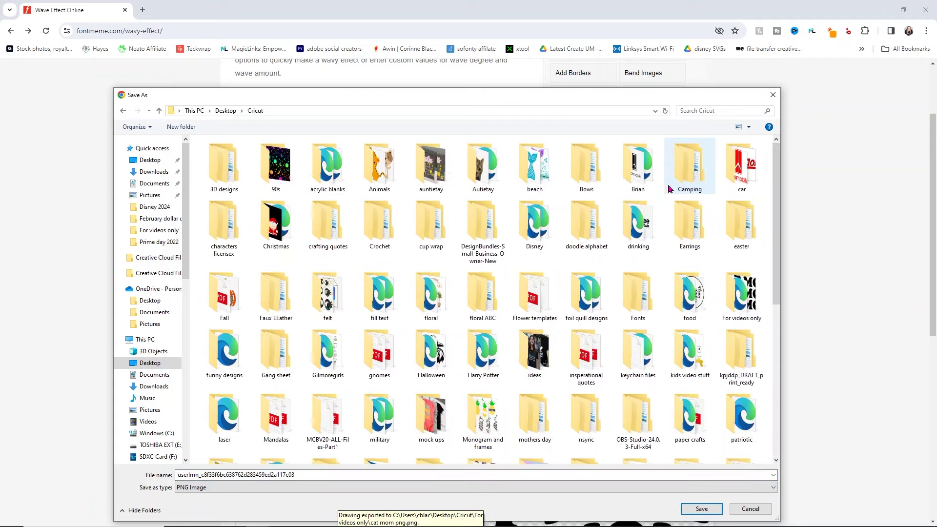
scroll(463, 252, "down", 5)
scroll(464, 252, "up", 2)
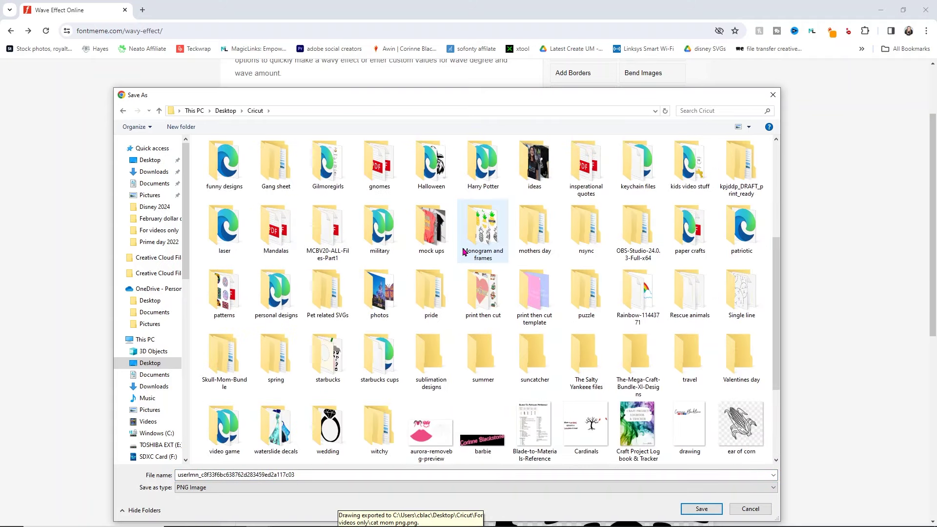
scroll(464, 252, "up", 3)
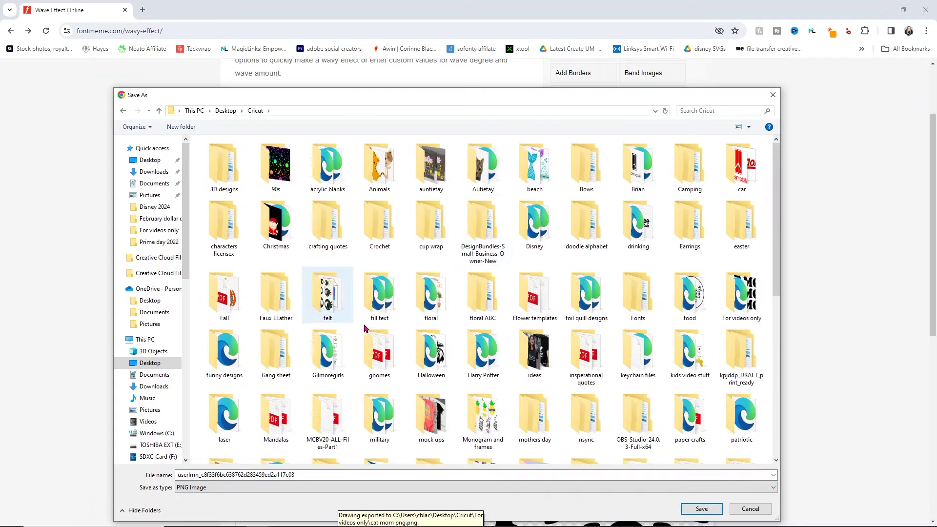
type("cat mom wave")
key("Return")
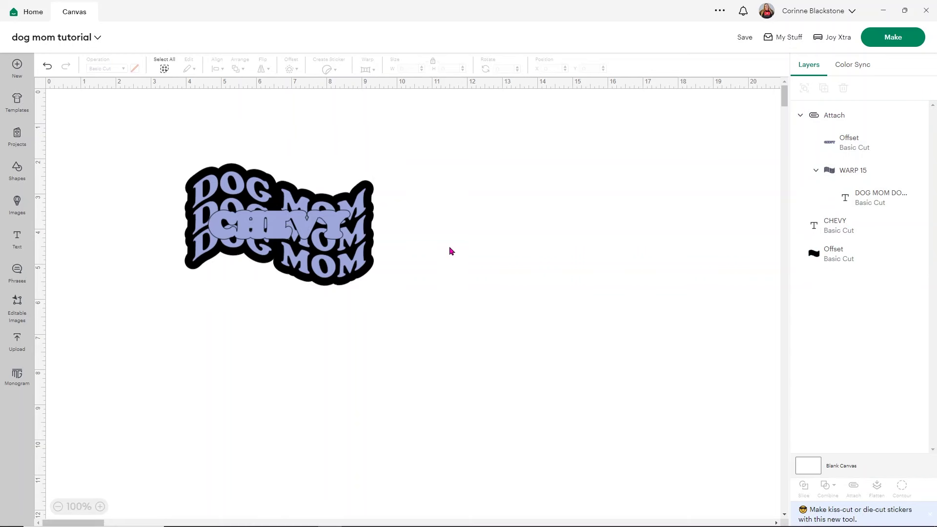
Switch to Cricut Design Space, upload "cat mom wave" as a Cut Image and add it to the canvas.
left_click(17, 342)
left_click(309, 218)
left_click(500, 243)
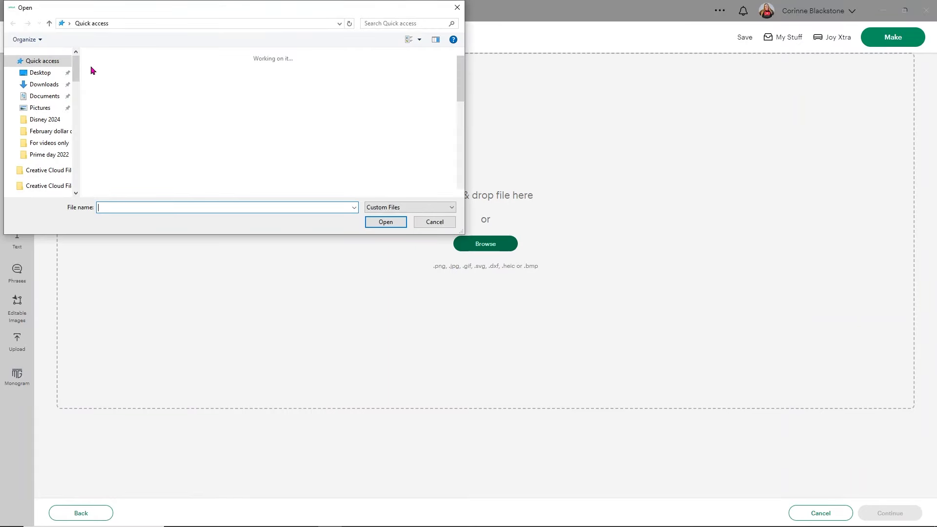
double_click(133, 188)
left_click(176, 180)
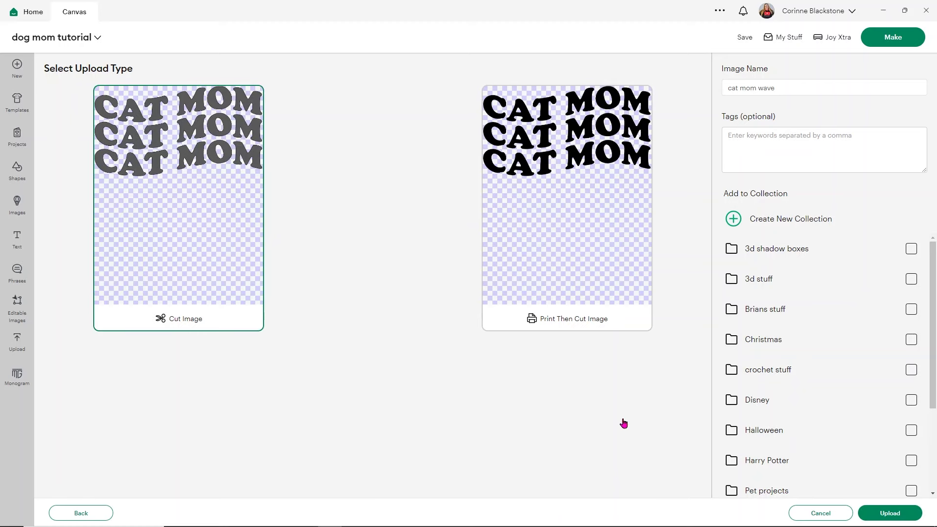
left_click(890, 513)
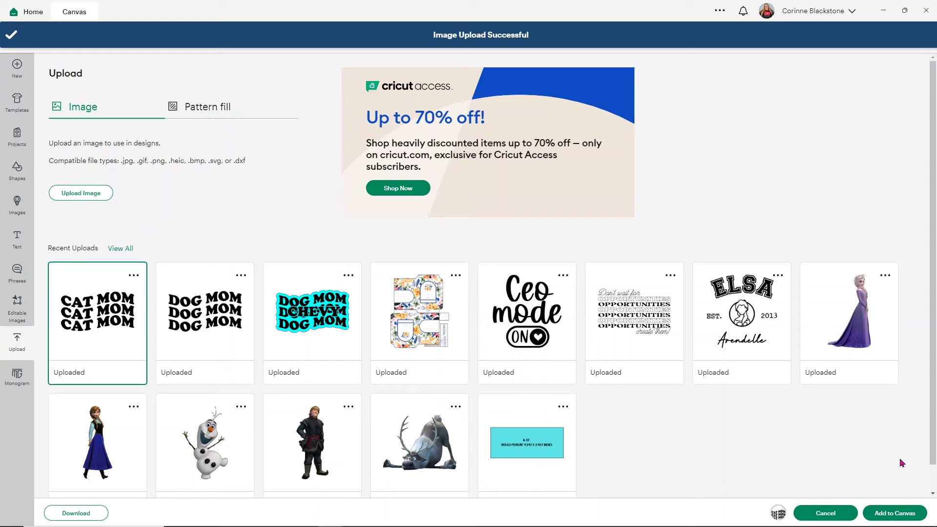
left_click(896, 513)
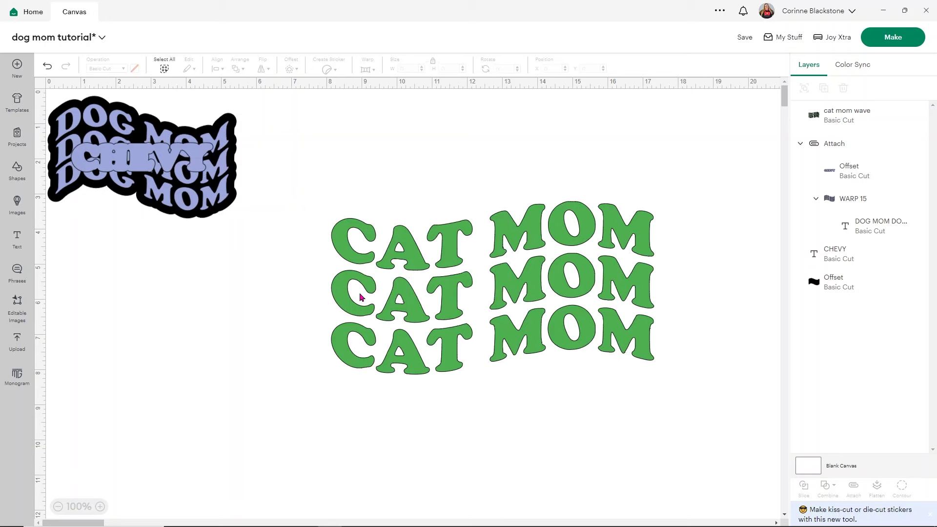
Create a rounded-corner offset of 0.431 in around the green wavy CAT MOM image.
left_click(360, 294)
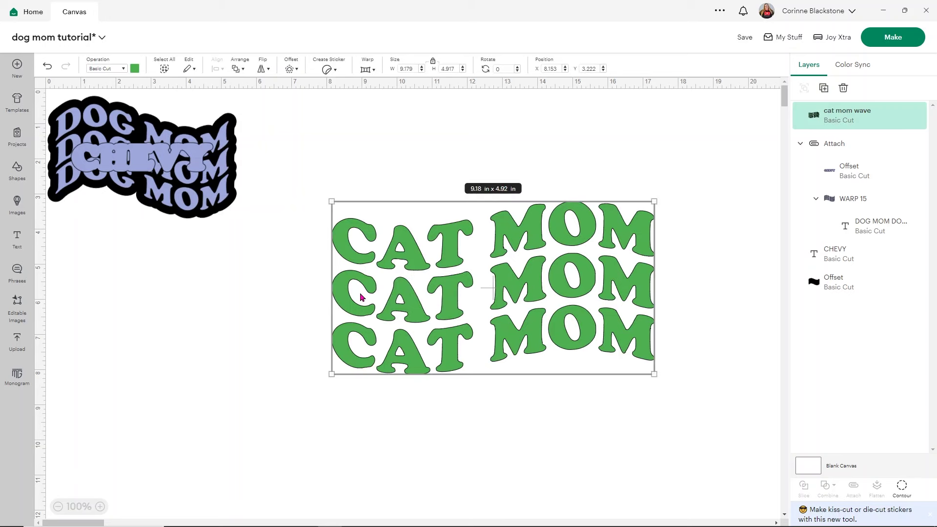
left_click(288, 70)
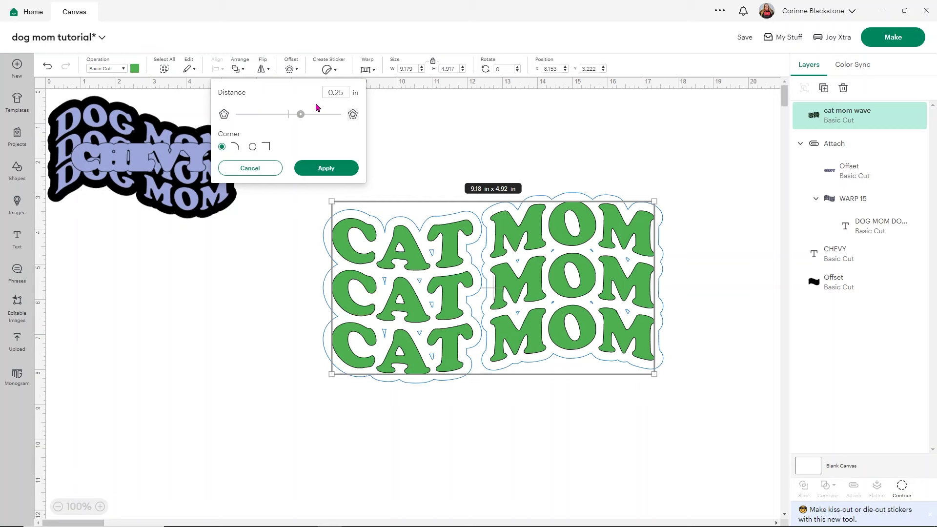
left_click_drag(301, 115, 310, 115)
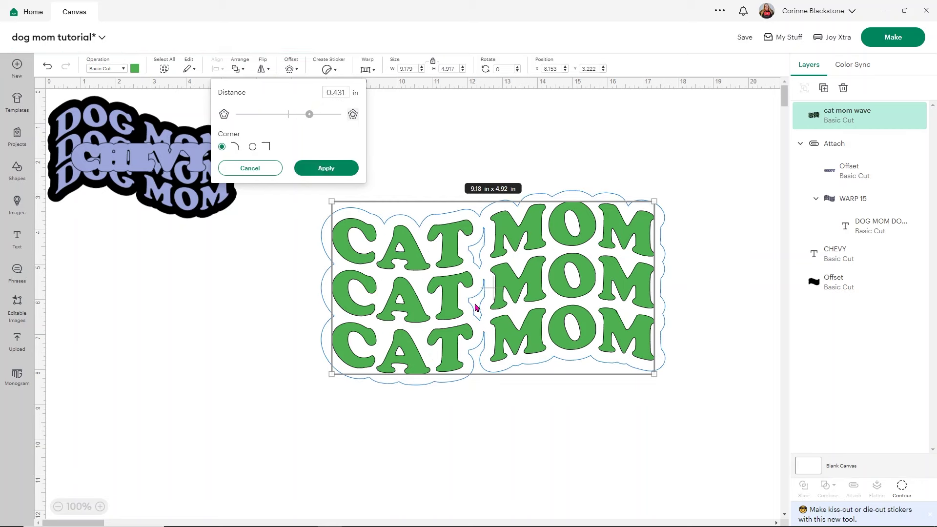
left_click(346, 174)
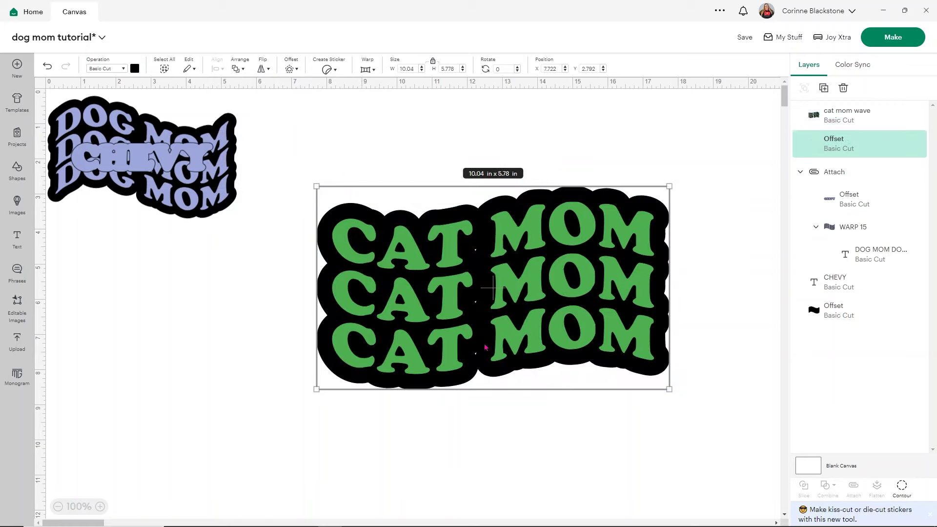
Hide all the small inner contours of the CAT MOM offset so the backing is solid.
left_click(901, 488)
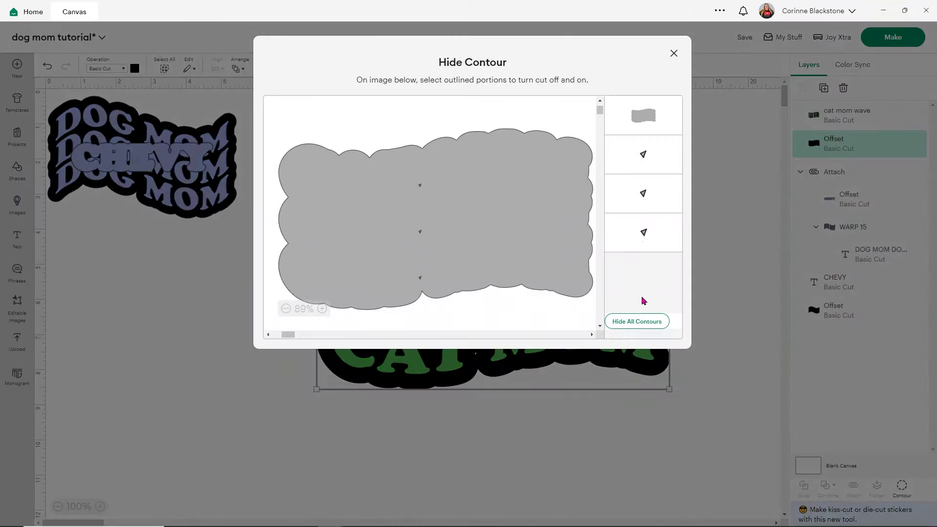
left_click(655, 322)
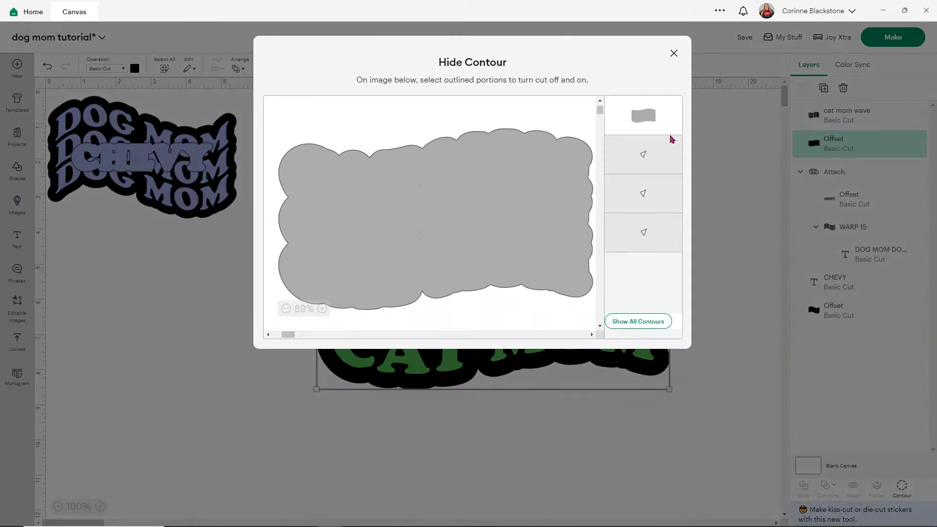
left_click(674, 54)
Add the text "WAFFLES" in Cooper Black and place it over the wavy CAT MOM design.
left_click(18, 239)
type("WAFFLES")
left_click_drag(169, 333, 421, 283)
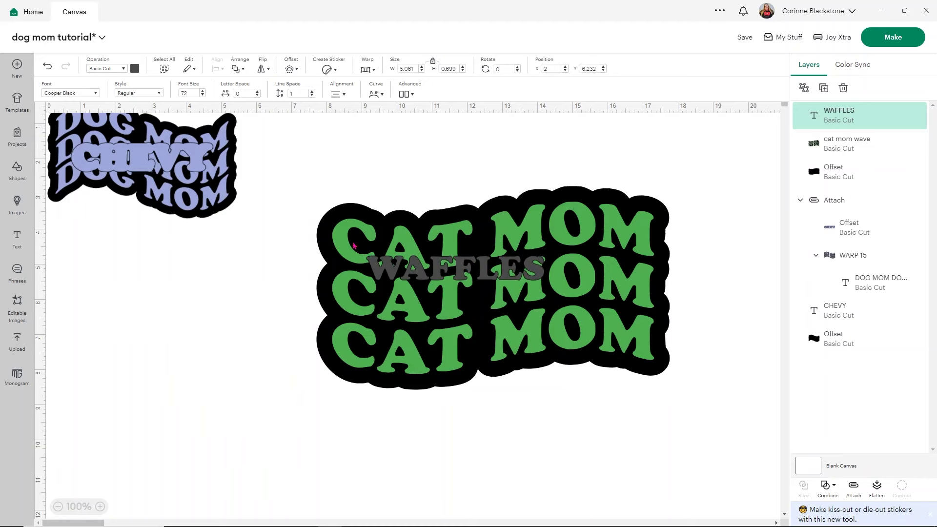
Color the WAFFLES text orange and enlarge it to about 8.08 x 1.12 in across the middle CAT MOM line.
left_click(135, 69)
left_click(219, 141)
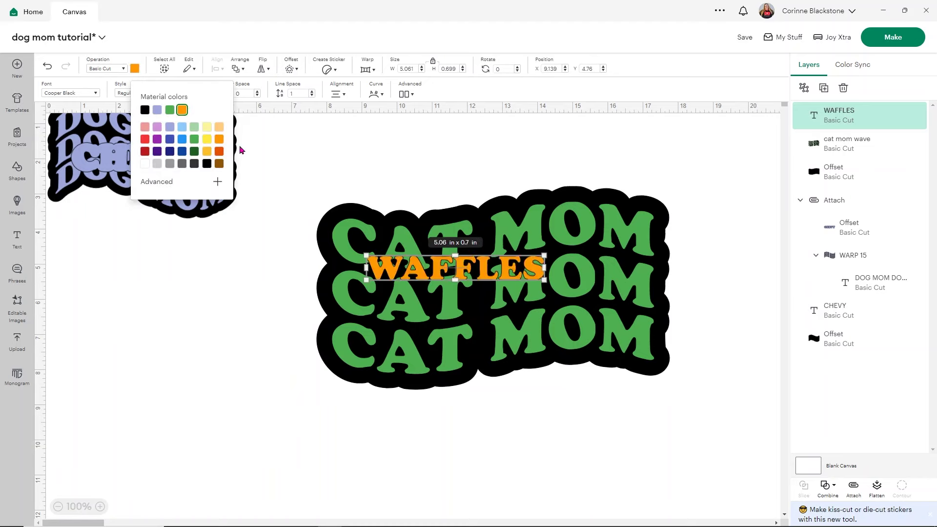
left_click_drag(442, 272, 436, 281)
mouse_move(539, 289)
left_mouse_down()
mouse_move(647, 308)
mouse_move(533, 291)
left_mouse_up()
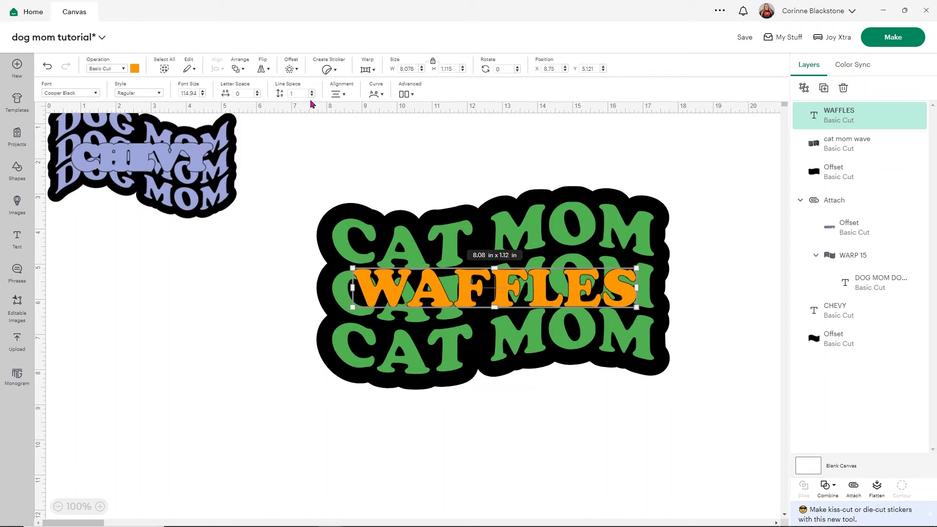
Create a thin, welded offset with rounded corners around the WAFFLES text.
left_click(291, 70)
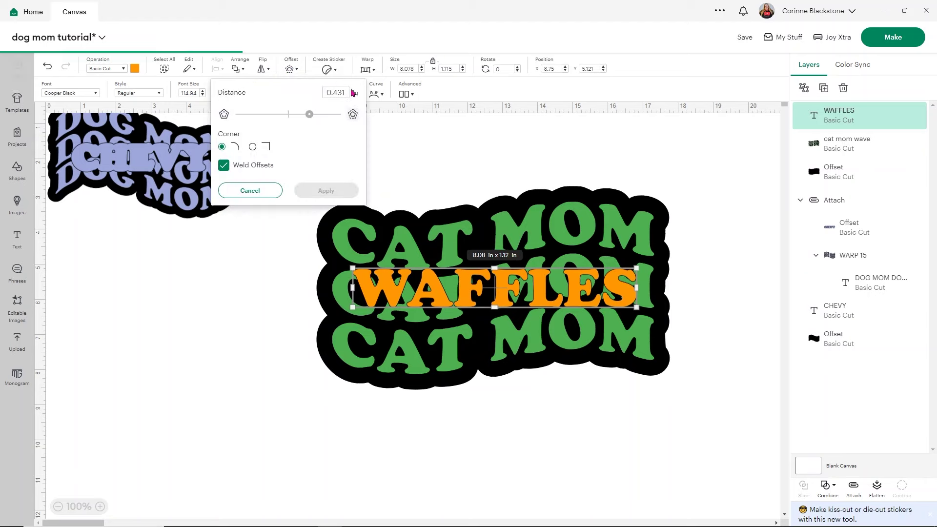
left_click_drag(309, 115, 296, 120)
left_click(326, 190)
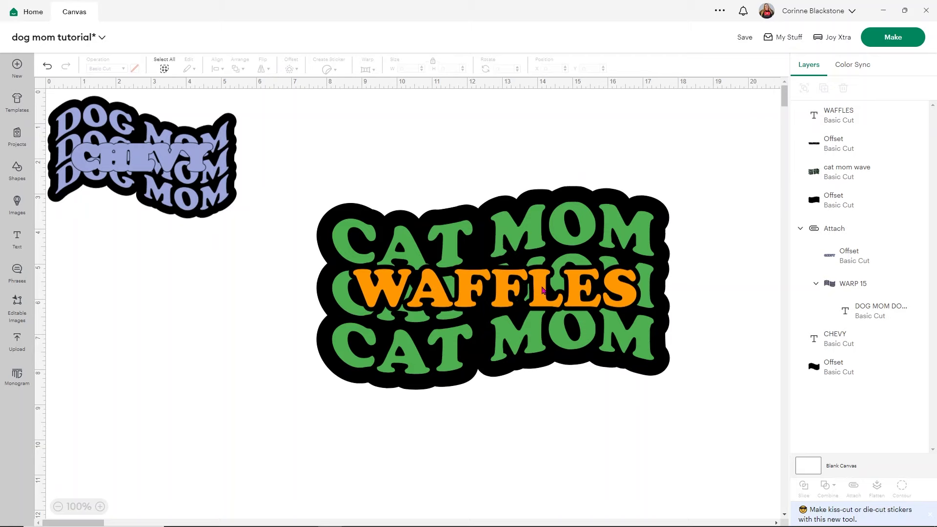
Select the WAFFLES text, the CAT MOM wave and both of their offsets together for alignment.
left_click_drag(313, 164, 701, 389)
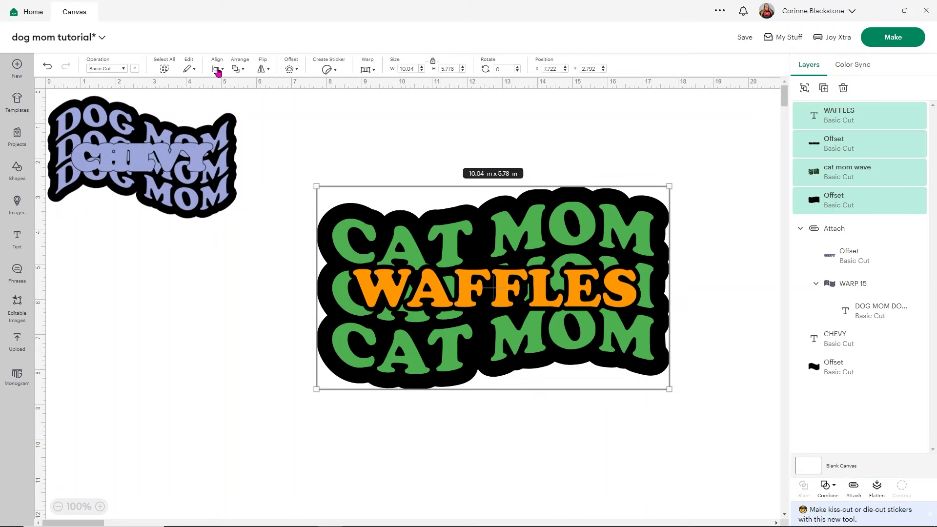